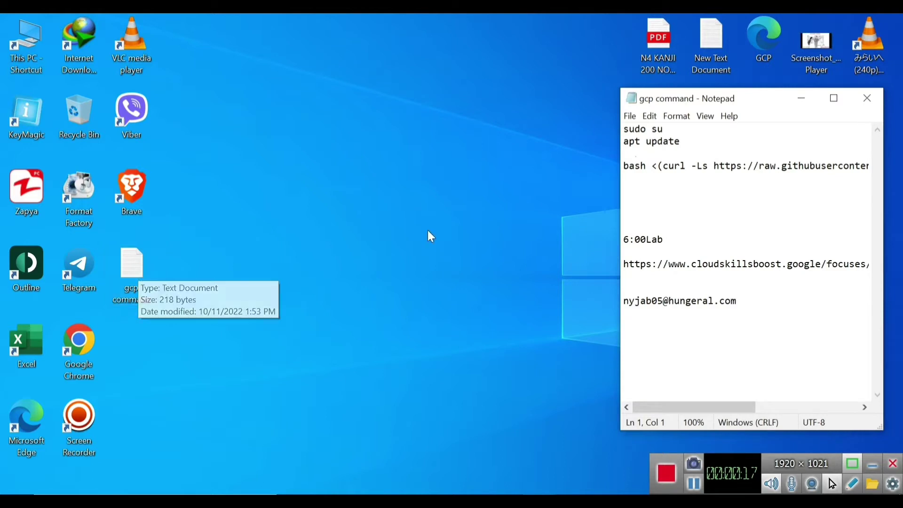
Copy the Cloud Skills Boost lab URL from the Notepad notes and minimize the notes
{"action": "left_click_drag", "start_coordinate": [624, 268], "coordinate": [882, 259]}
{"action": "key", "text": "Up"}
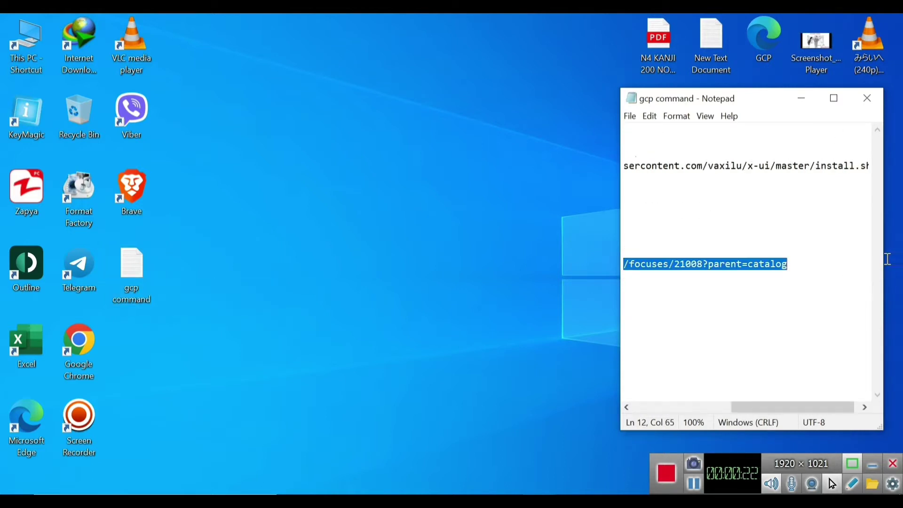
{"action": "right_click", "coordinate": [702, 264]}
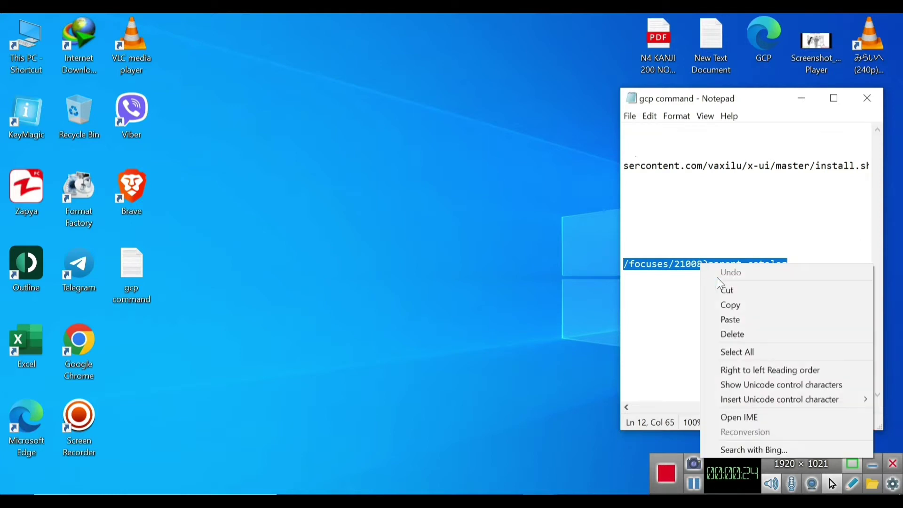
{"action": "left_click", "coordinate": [721, 298]}
{"action": "left_click", "coordinate": [817, 104]}
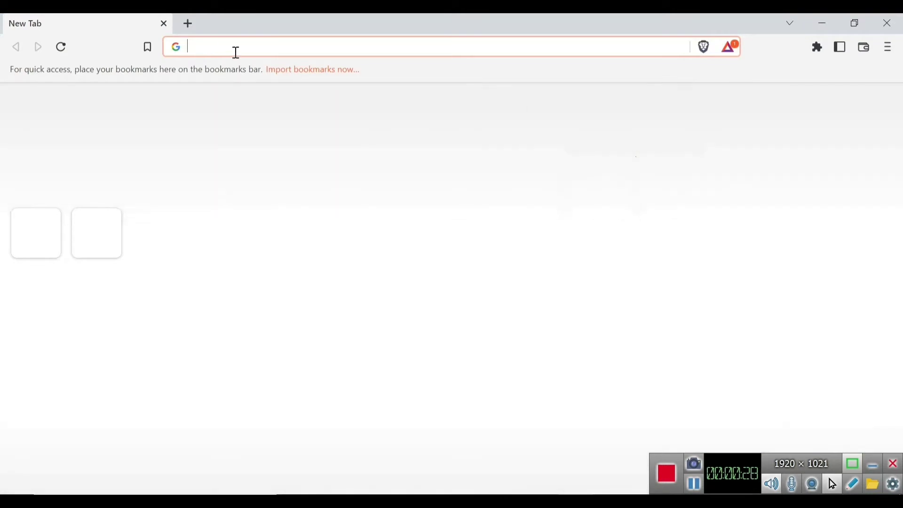
Paste and load the 'CCAI | Using Cloud Functions in DF CX' lab URL, then go to Sign in
{"action": "right_click", "coordinate": [215, 43]}
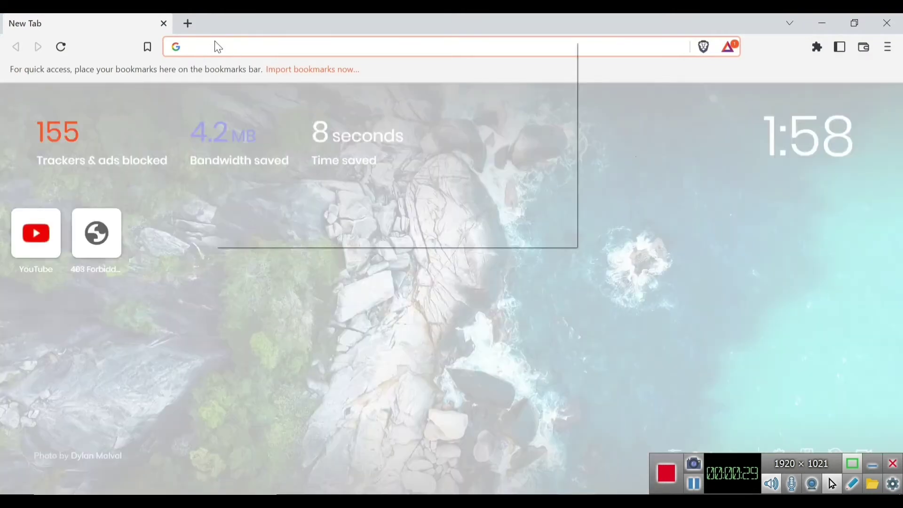
{"action": "left_click", "coordinate": [252, 135]}
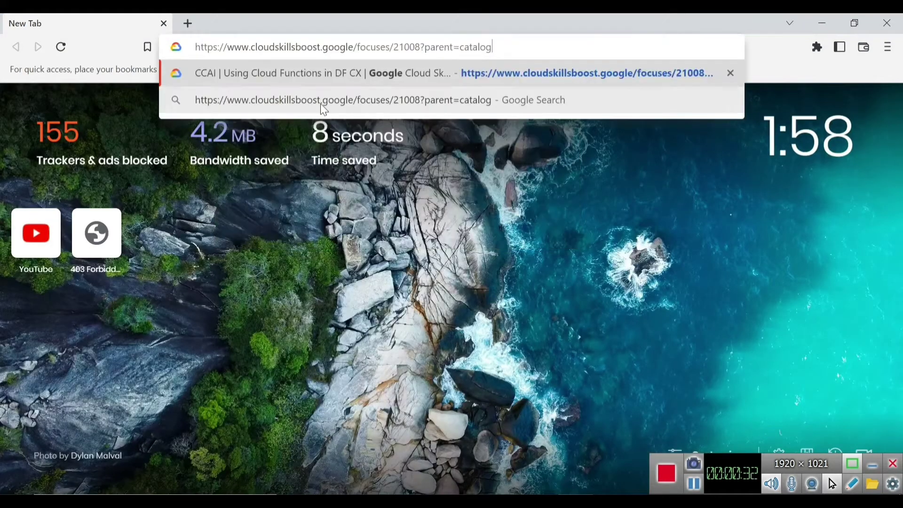
{"action": "key", "text": "Return"}
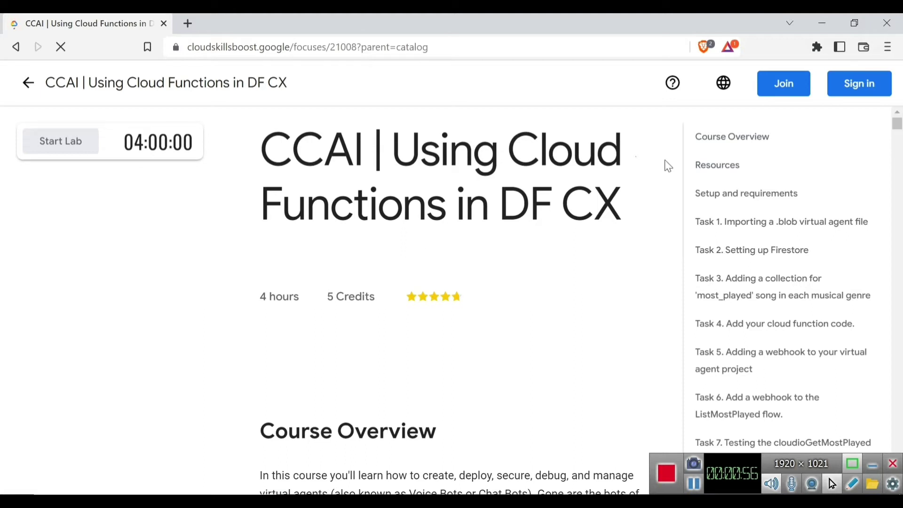
{"action": "left_click", "coordinate": [857, 96]}
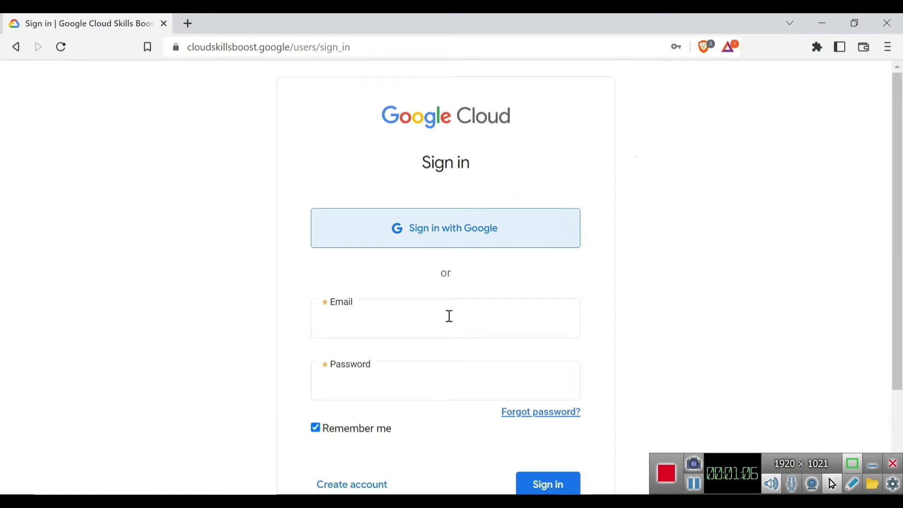
Copy the account email line from the gcp command notes in Notepad
{"action": "scroll", "coordinate": [365, 284], "scroll_direction": "down", "scroll_amount": 2}
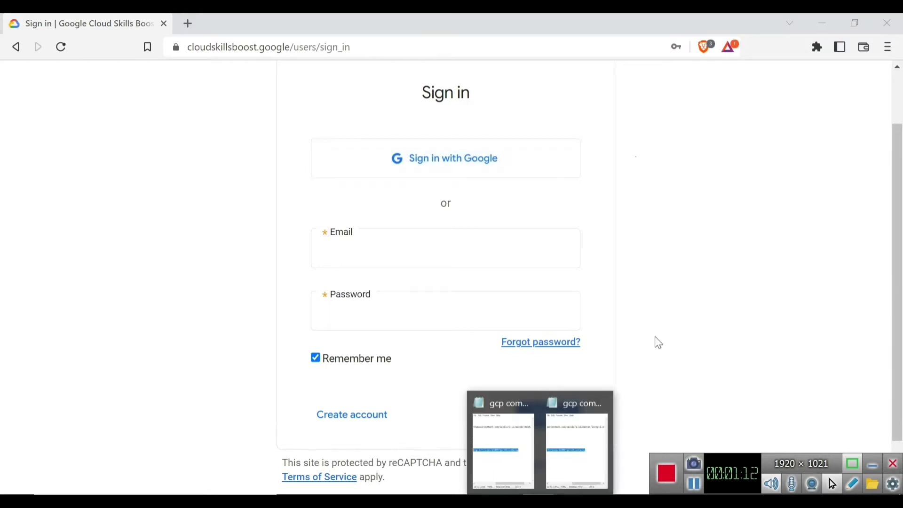
{"action": "left_click", "coordinate": [534, 445]}
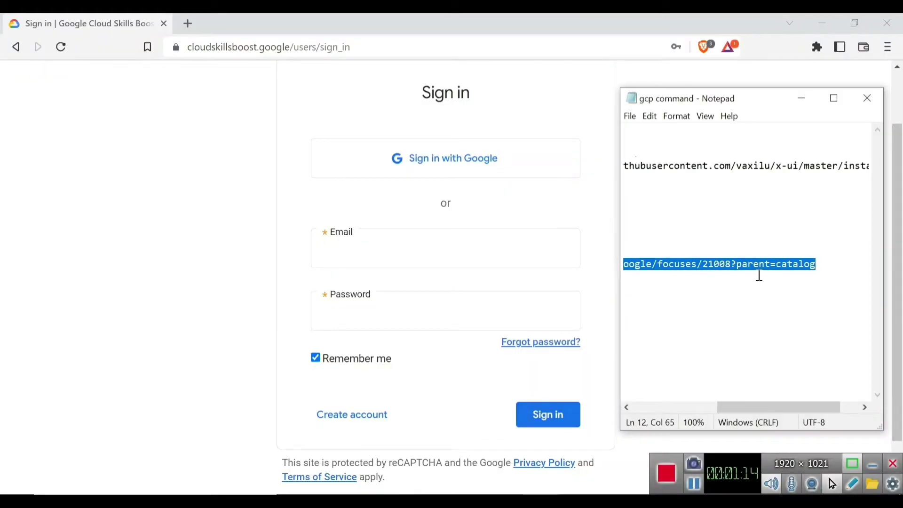
{"action": "scroll", "coordinate": [758, 272], "scroll_direction": "right", "scroll_amount": 2}
{"action": "scroll", "coordinate": [754, 270], "scroll_direction": "left", "scroll_amount": 2}
{"action": "scroll", "coordinate": [736, 308], "scroll_direction": "left", "scroll_amount": 3}
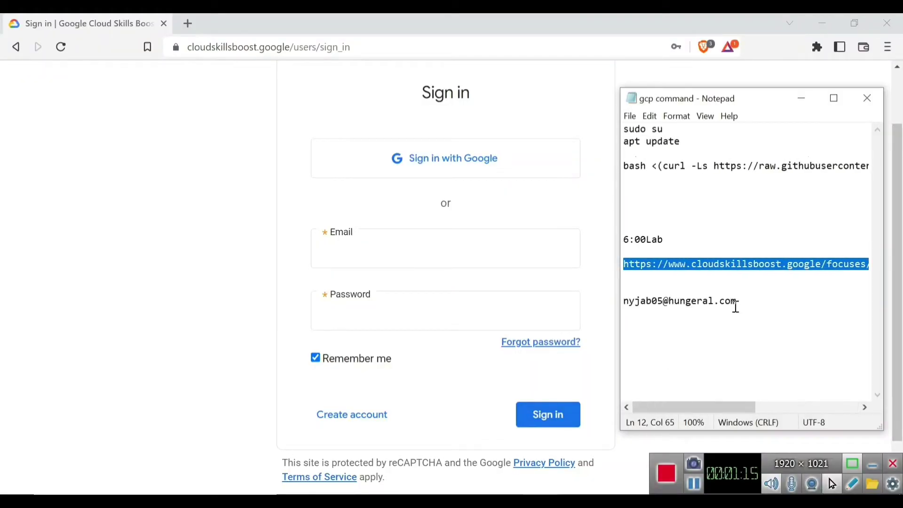
{"action": "triple_click", "coordinate": [765, 295]}
{"action": "right_click", "coordinate": [708, 305]}
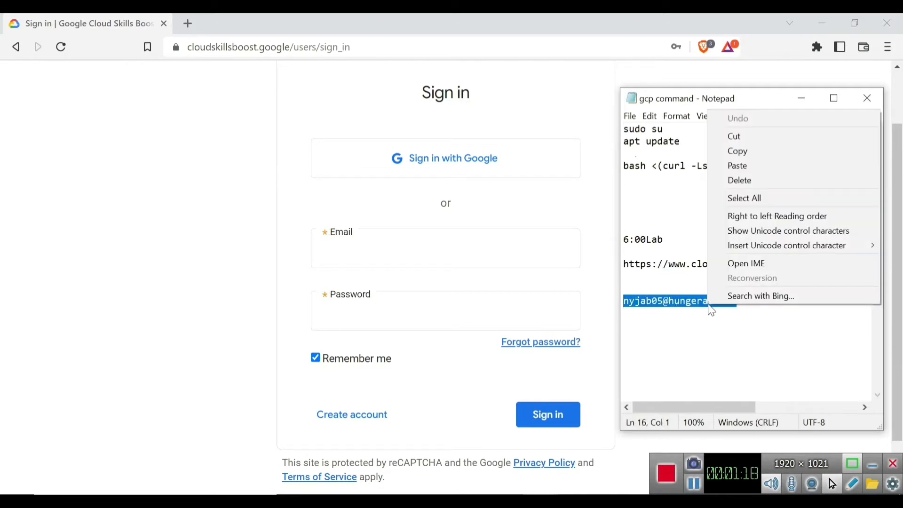
{"action": "left_click", "coordinate": [750, 153]}
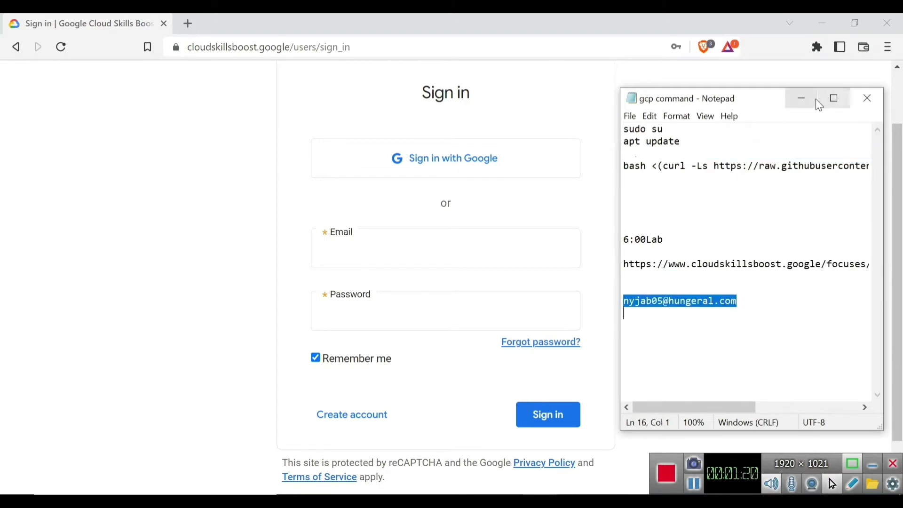
{"action": "left_click", "coordinate": [813, 99]}
Paste the email into the Email field, enter the account password and sign in
{"action": "left_click", "coordinate": [351, 256]}
{"action": "right_click", "coordinate": [351, 254]}
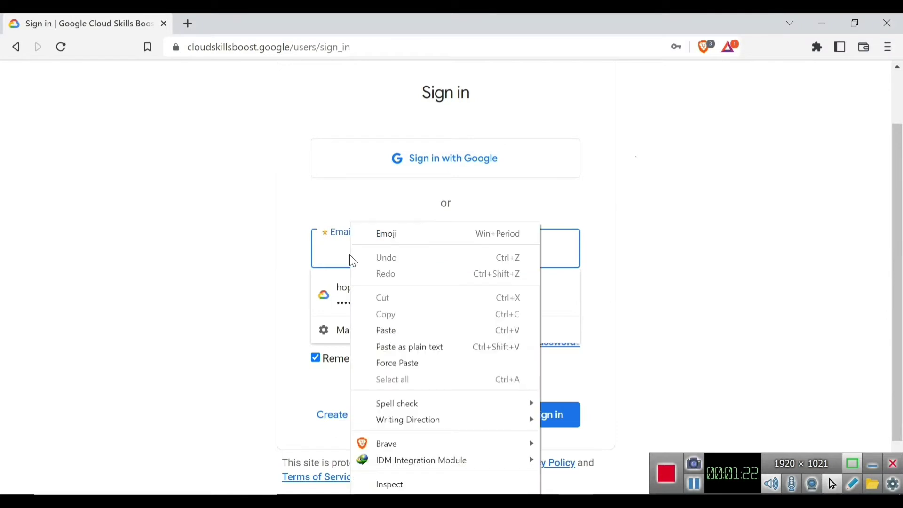
{"action": "left_click", "coordinate": [392, 332]}
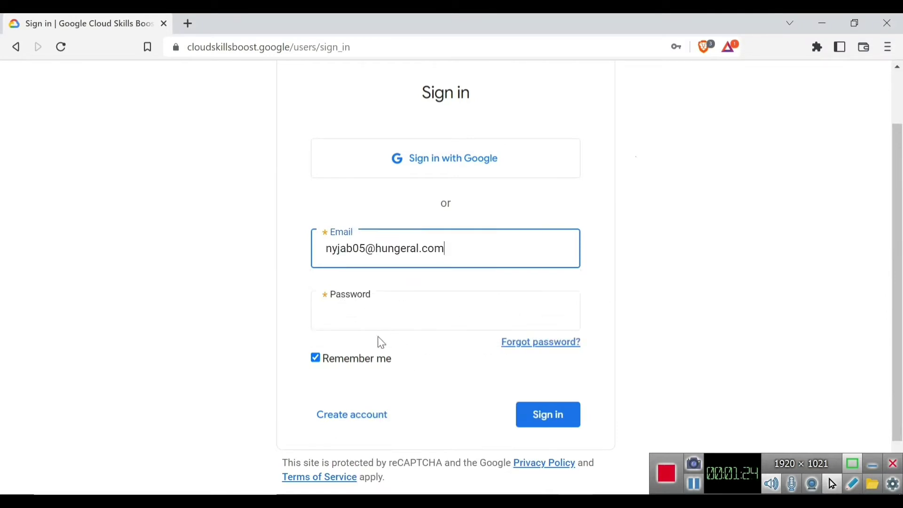
{"action": "left_click", "coordinate": [363, 323]}
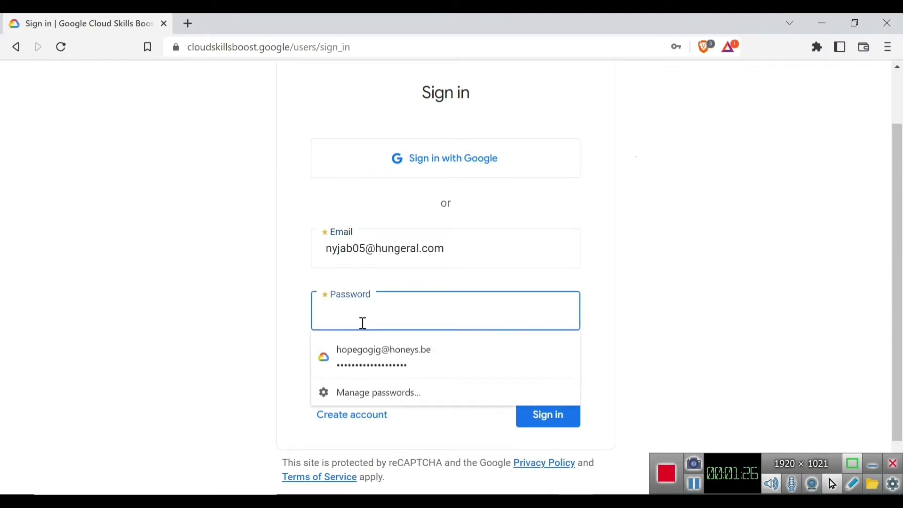
{"action": "type", "text": "•••••"}
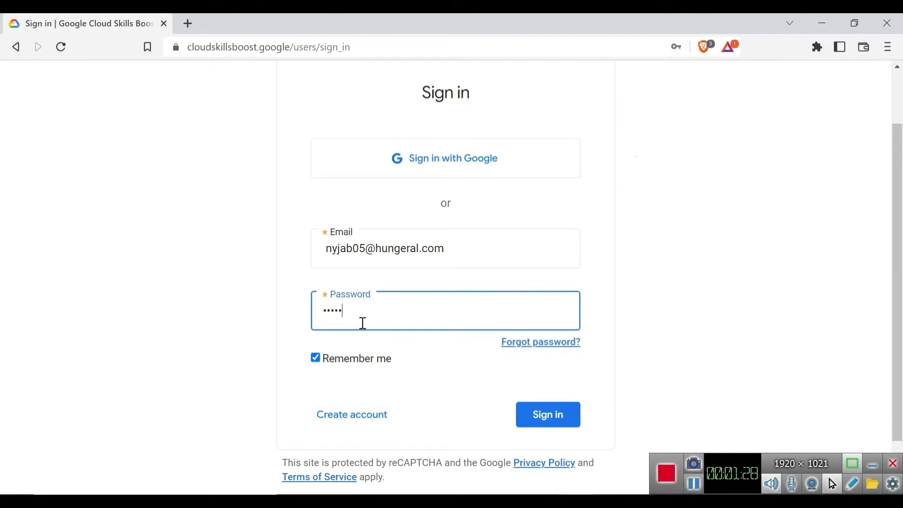
{"action": "type", "text": "••••"}
{"action": "left_click", "coordinate": [552, 424]}
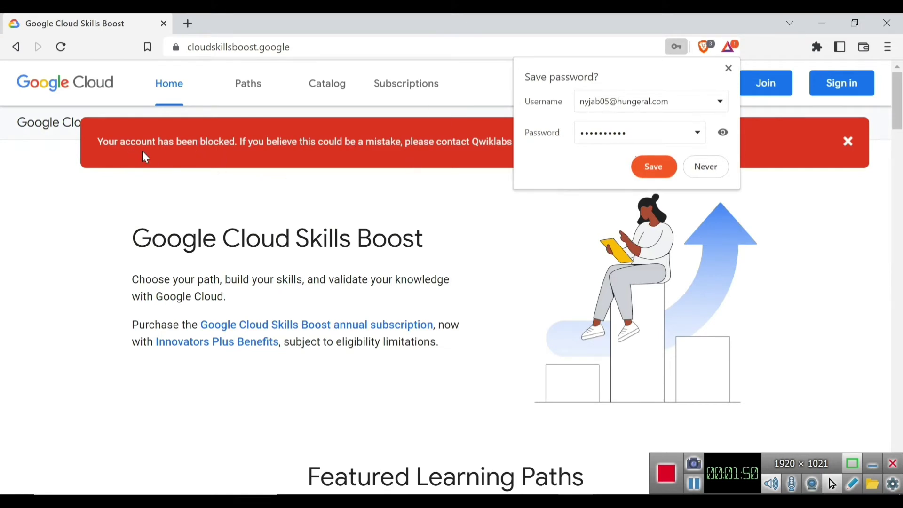
Decline saving the password, dismiss the account-blocked banner, and return to the sign-in form
{"action": "left_click", "coordinate": [704, 173]}
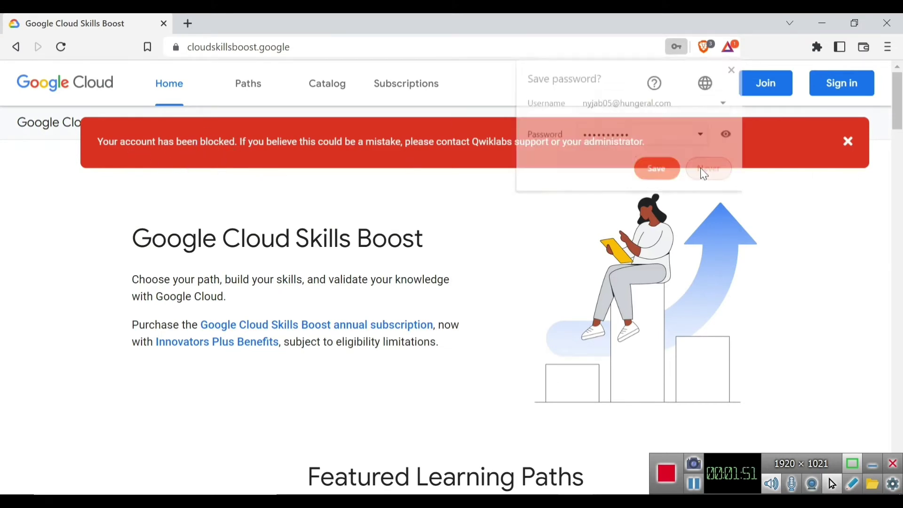
{"action": "left_click", "coordinate": [849, 145]}
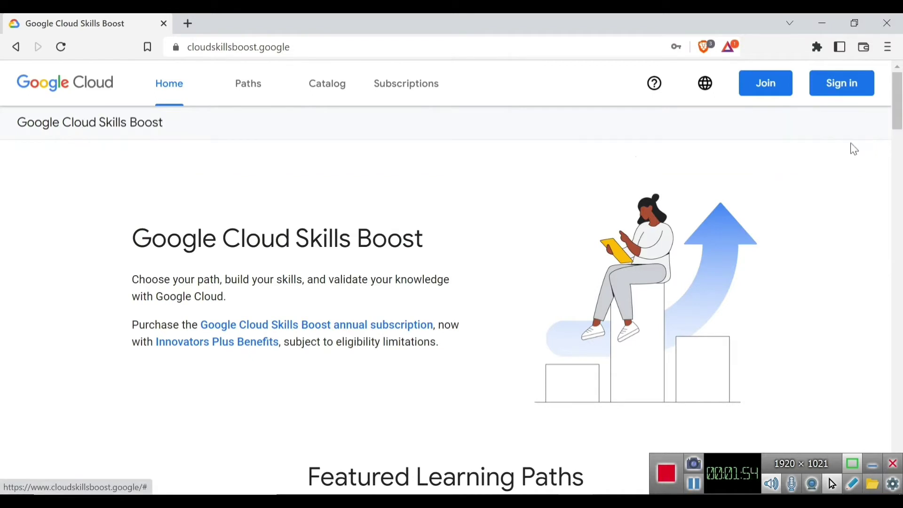
{"action": "left_click", "coordinate": [844, 89]}
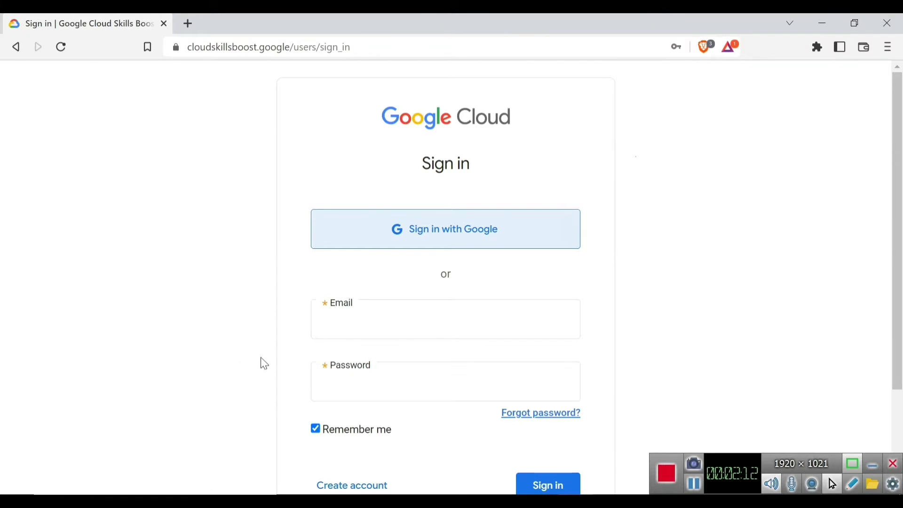
Sign in with a different account's email address and password
{"action": "left_click", "coordinate": [359, 324]}
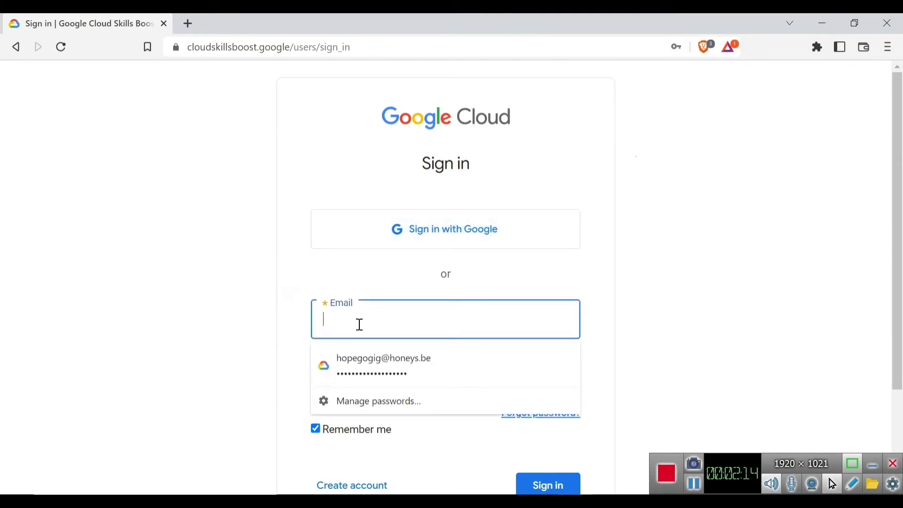
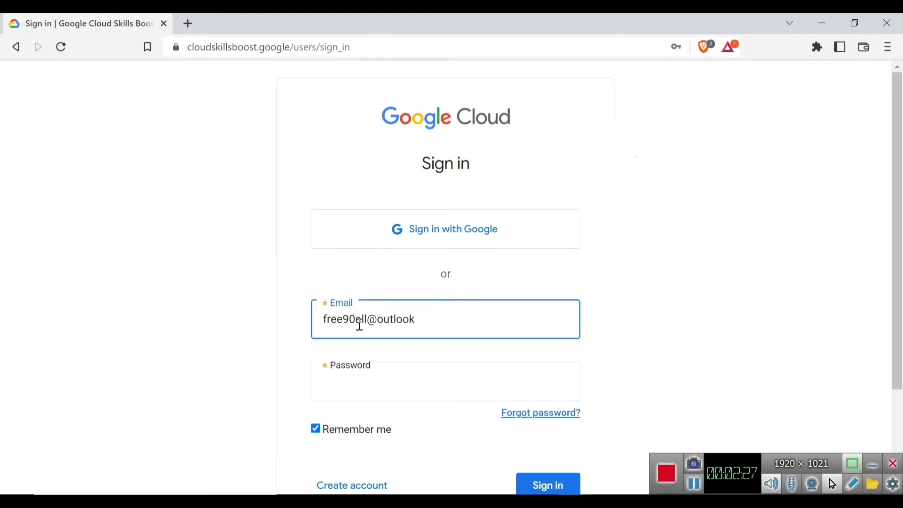
{"action": "left_click", "coordinate": [389, 382]}
{"action": "type", "text": "•"}
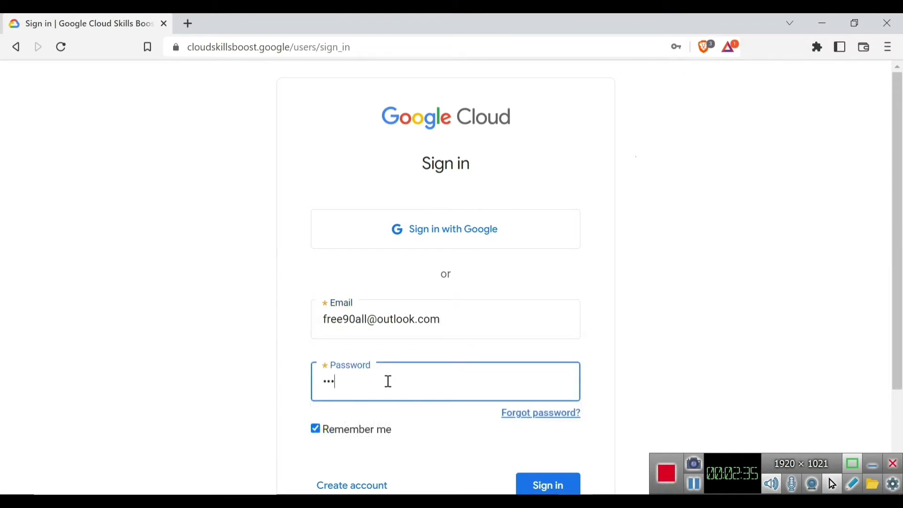
{"action": "type", "text": "••••••••"}
{"action": "scroll", "coordinate": [479, 289], "scroll_direction": "down", "scroll_amount": 3}
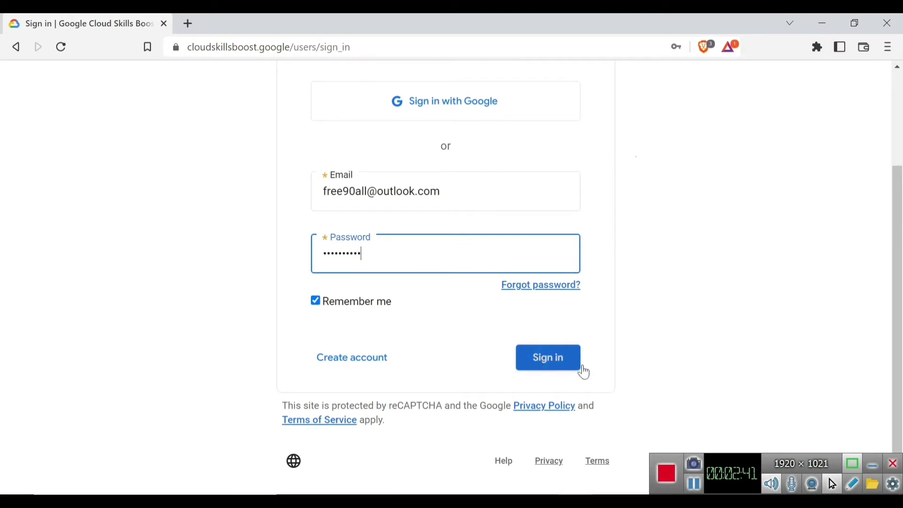
{"action": "left_click", "coordinate": [543, 360]}
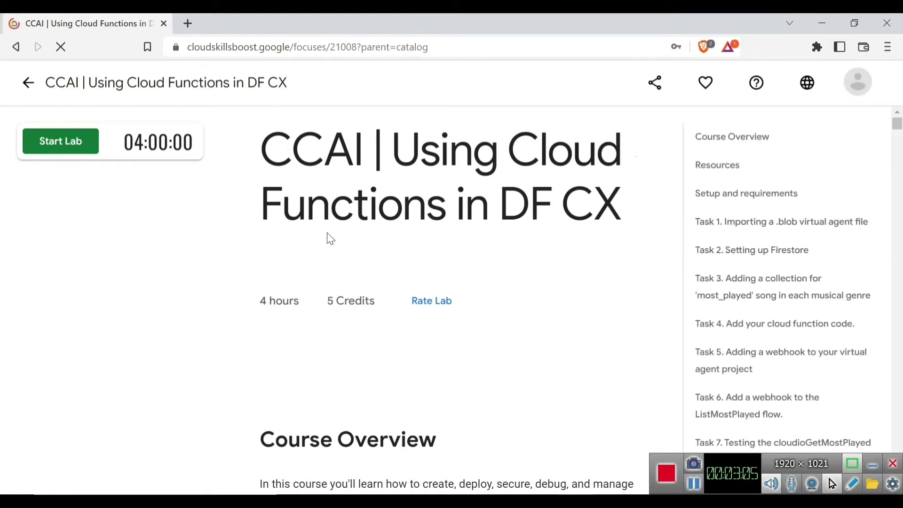
Open the account settings from the account menu and scroll to the preferences
{"action": "left_click", "coordinate": [858, 94]}
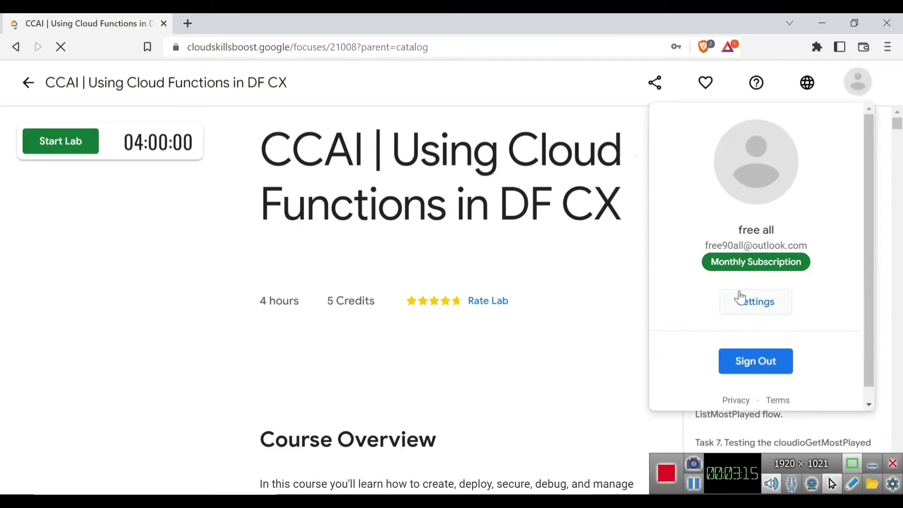
{"action": "left_click", "coordinate": [745, 311]}
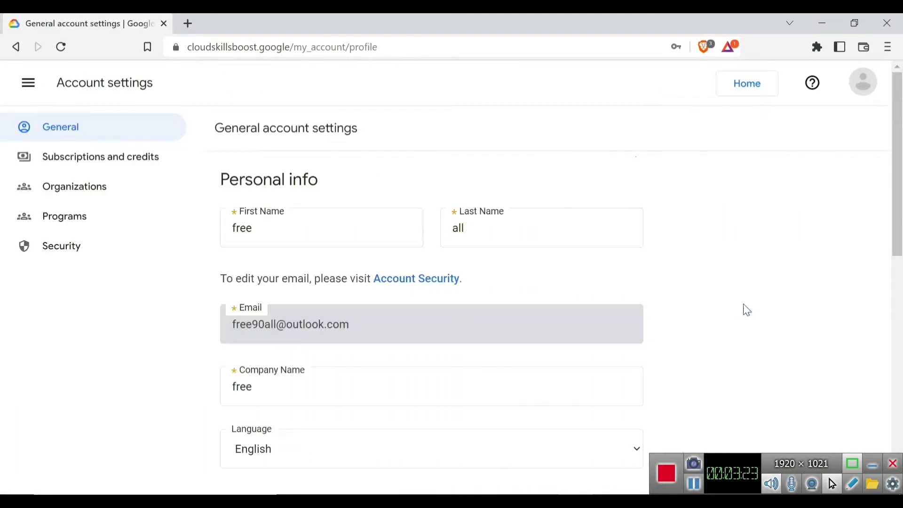
{"action": "scroll", "coordinate": [467, 275], "scroll_direction": "down", "scroll_amount": 3}
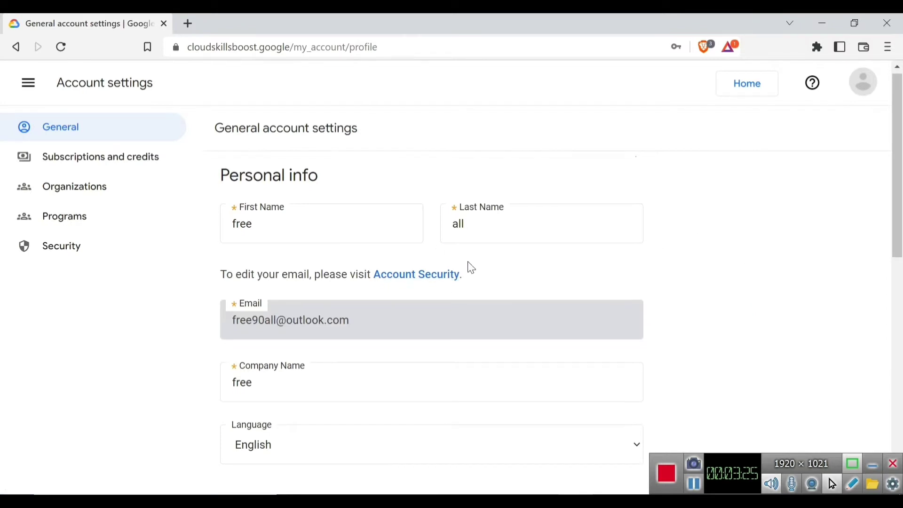
{"action": "scroll", "coordinate": [471, 248], "scroll_direction": "down", "scroll_amount": 6}
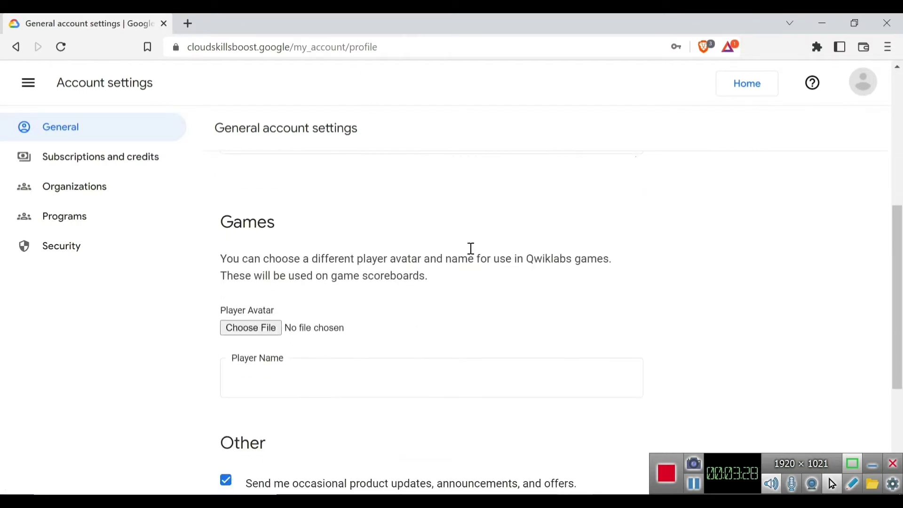
{"action": "scroll", "coordinate": [471, 248], "scroll_direction": "down", "scroll_amount": 2}
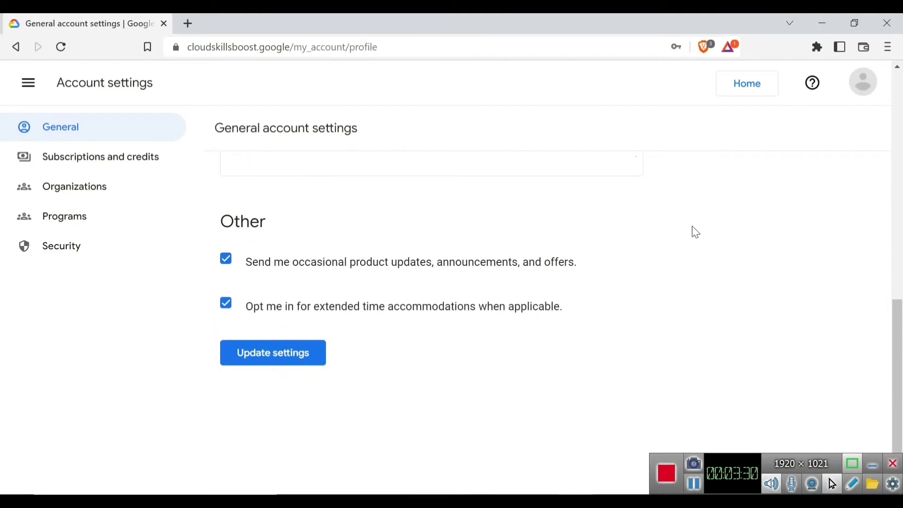
Save the preferences with product update emails and extended time kept on, then go back to the lab page
{"action": "left_click", "coordinate": [226, 259]}
{"action": "left_click", "coordinate": [226, 303]}
{"action": "left_click", "coordinate": [227, 260]}
{"action": "left_click", "coordinate": [226, 303]}
{"action": "left_click", "coordinate": [260, 357]}
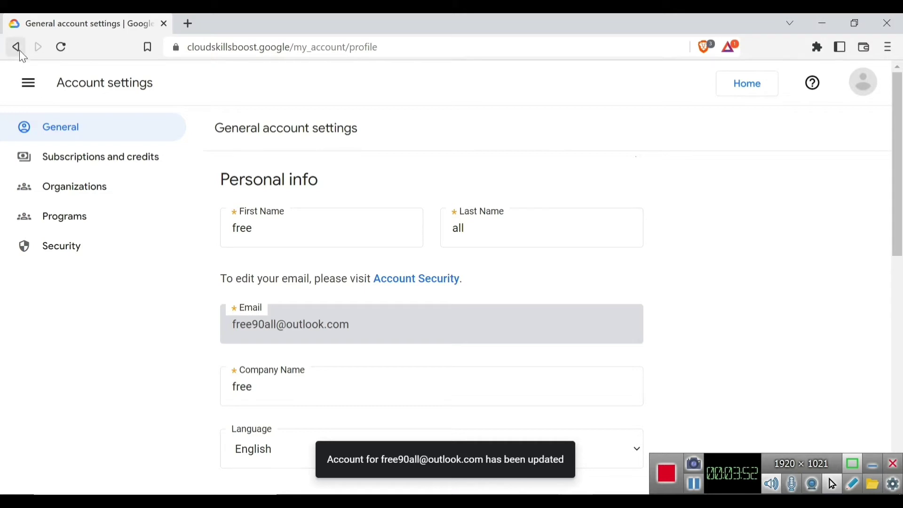
{"action": "left_click", "coordinate": [19, 49]}
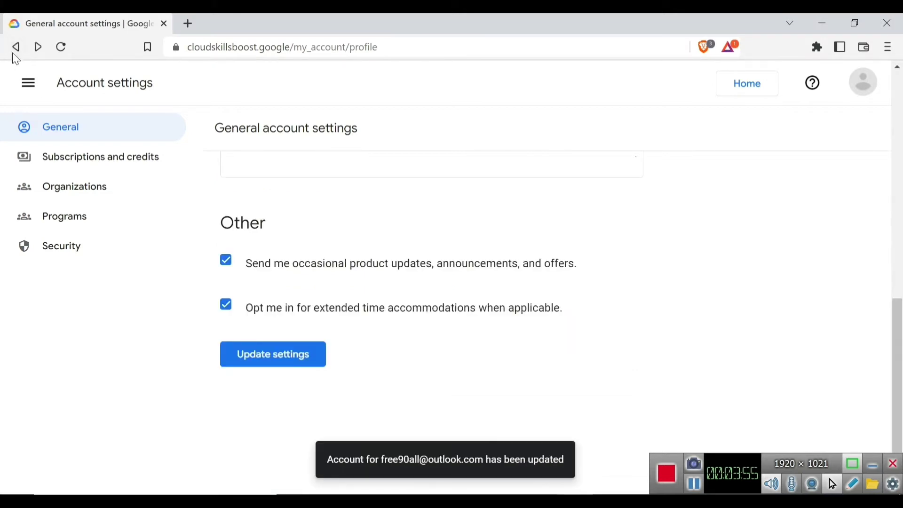
{"action": "left_click", "coordinate": [17, 47]}
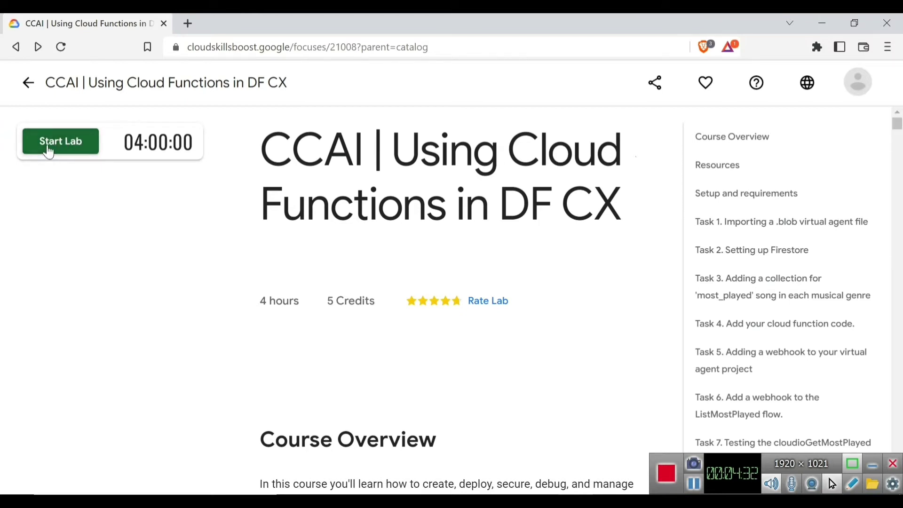
Start the lab, pass the hills image reCAPTCHA, and copy the lab username
{"action": "left_click", "coordinate": [48, 149]}
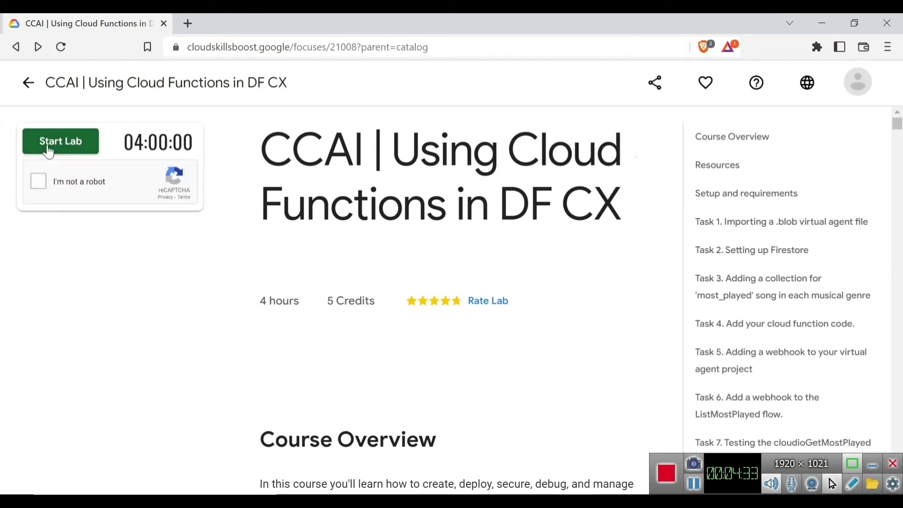
{"action": "left_click", "coordinate": [39, 181]}
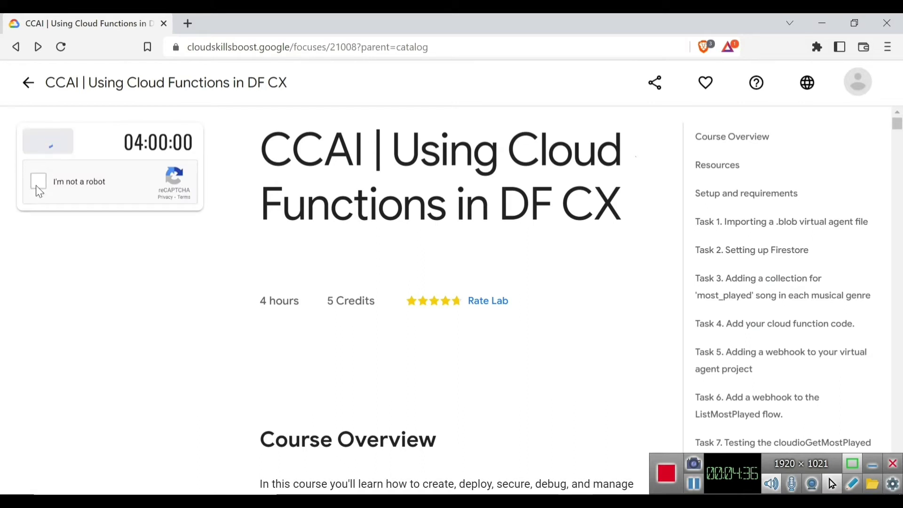
{"action": "left_click", "coordinate": [40, 189]}
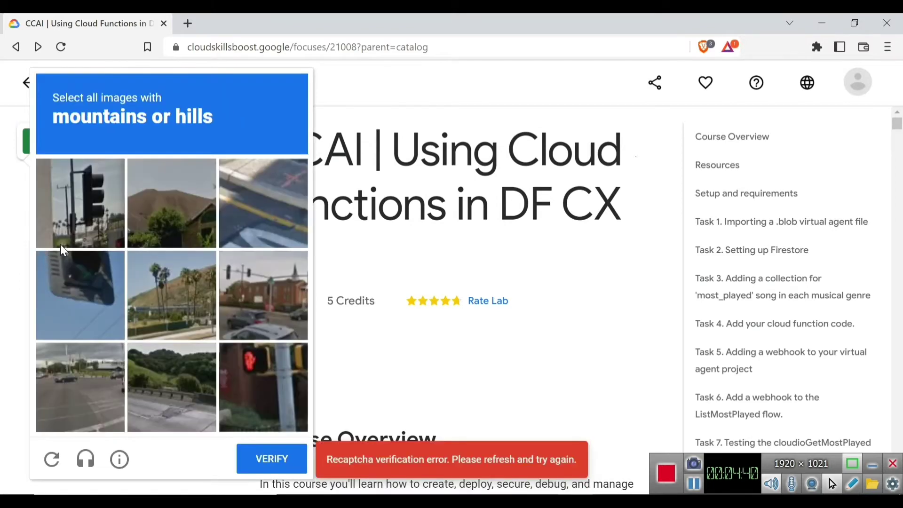
{"action": "left_click", "coordinate": [169, 203]}
{"action": "left_click", "coordinate": [177, 294]}
{"action": "left_click", "coordinate": [189, 351]}
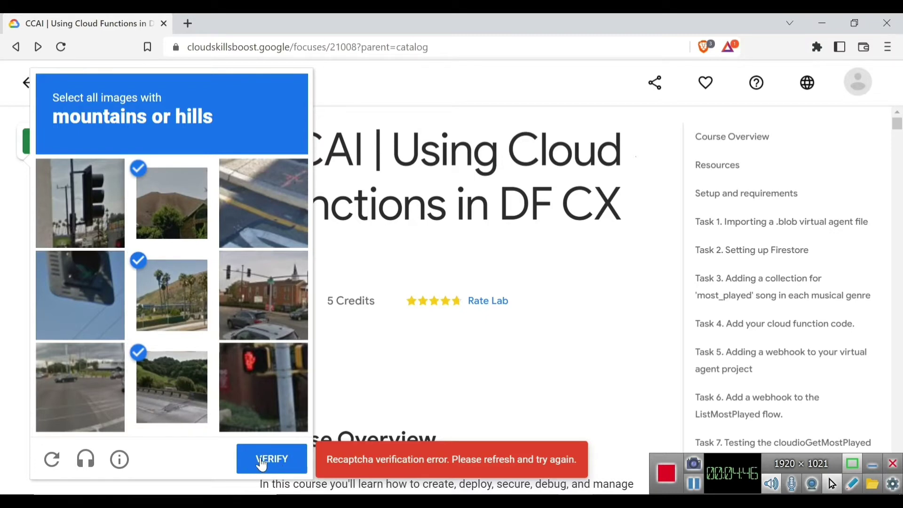
{"action": "left_click", "coordinate": [254, 461]}
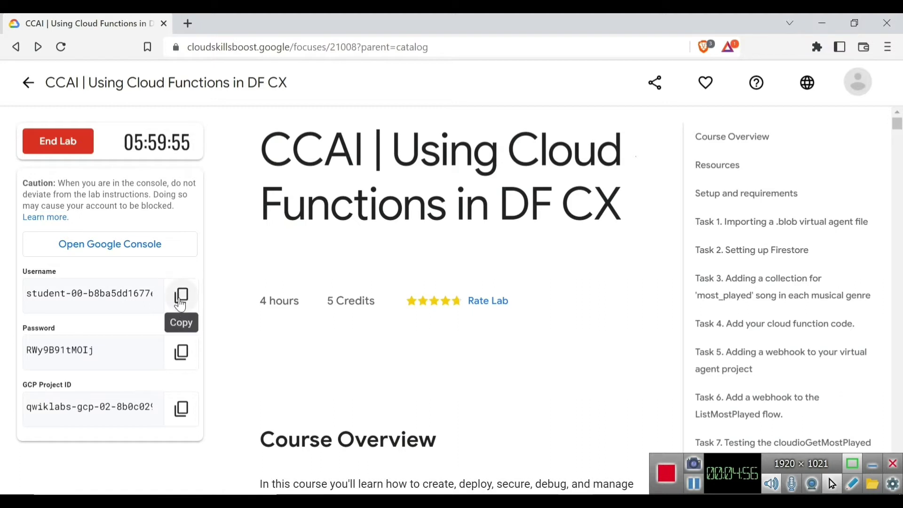
{"action": "left_click", "coordinate": [182, 297]}
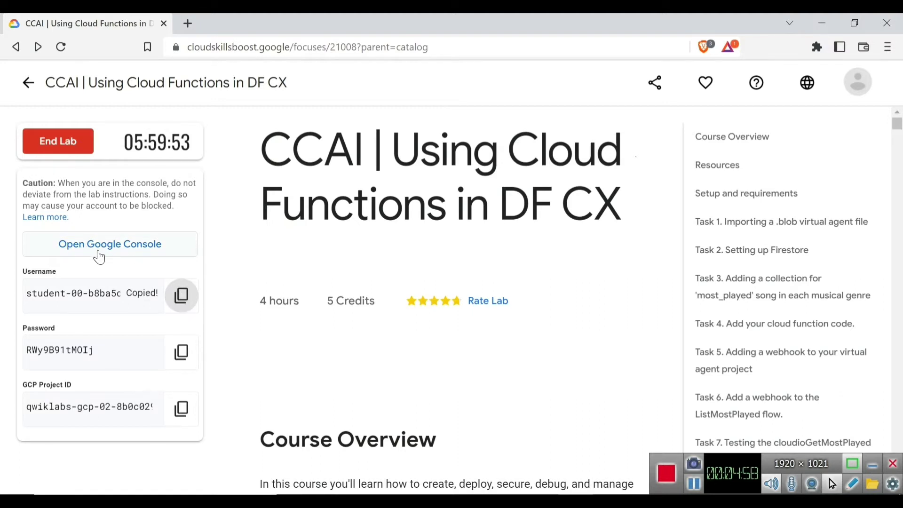
Open the Google Cloud console sign-in and enter the copied lab username as the email
{"action": "left_click", "coordinate": [116, 252]}
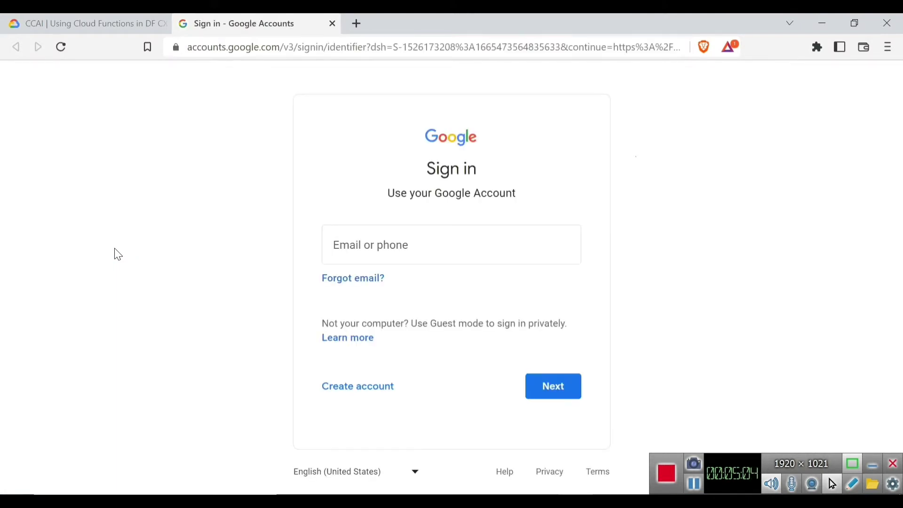
{"action": "left_click", "coordinate": [361, 247]}
{"action": "key", "text": "ctrl+v"}
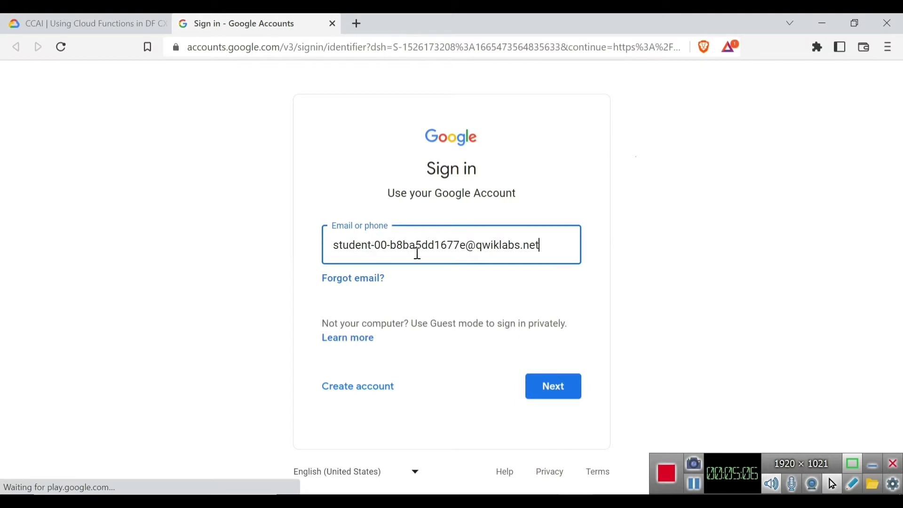
{"action": "left_click_drag", "start_coordinate": [541, 246], "coordinate": [302, 253]}
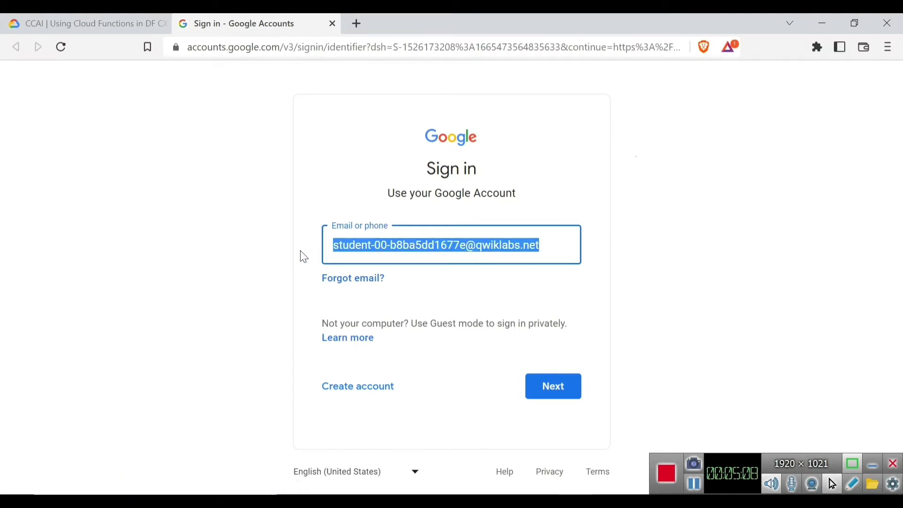
{"action": "right_click", "coordinate": [361, 245]}
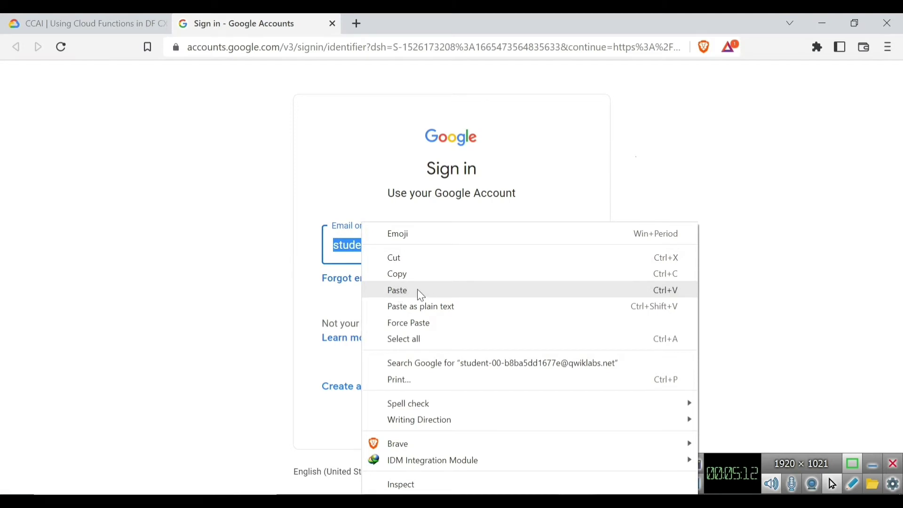
{"action": "left_click", "coordinate": [397, 292]}
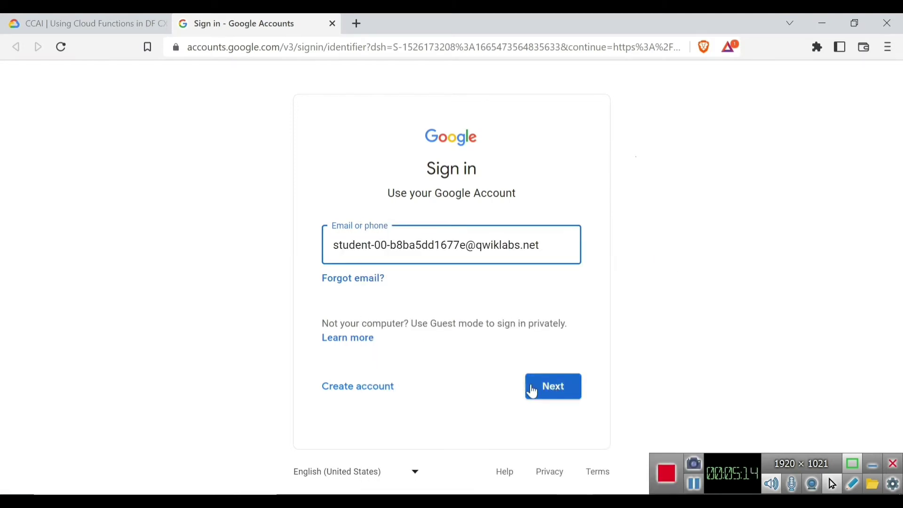
{"action": "left_click", "coordinate": [549, 387]}
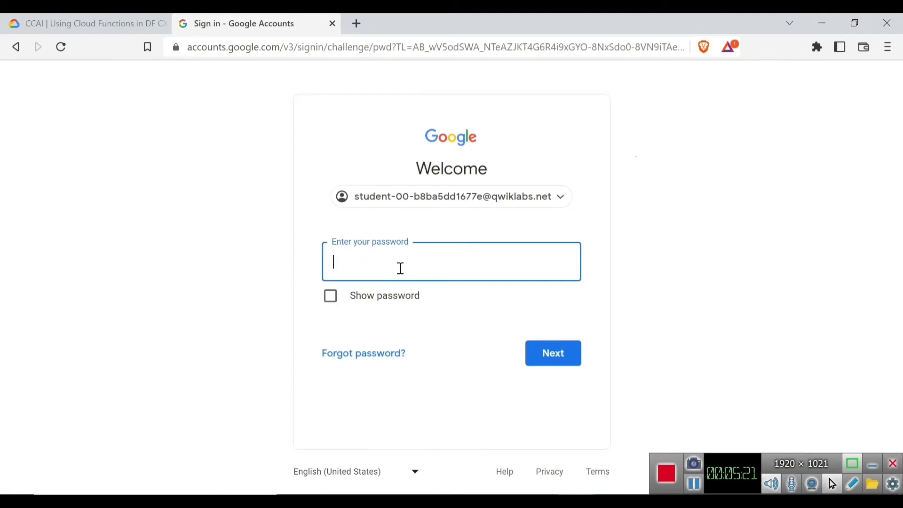
Copy the lab password from the lab page, paste it to sign in, and accept the new-account terms
{"action": "left_click", "coordinate": [77, 23]}
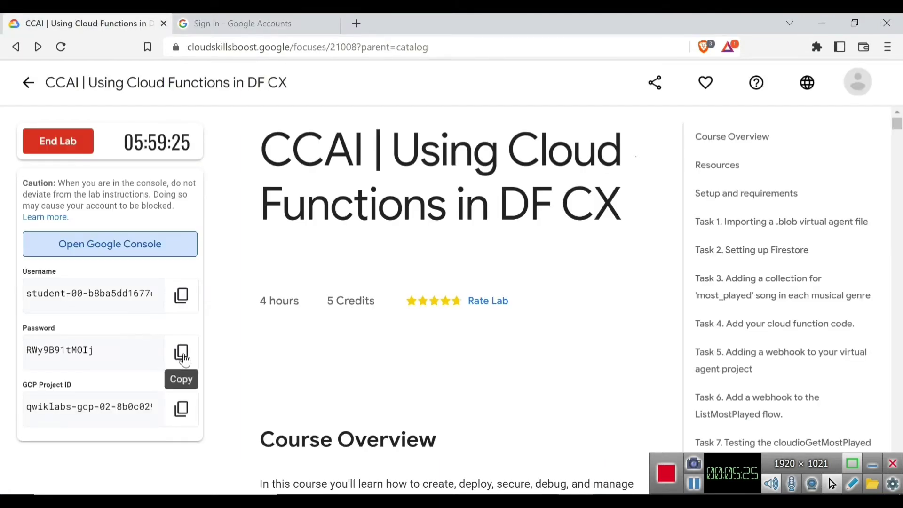
{"action": "left_click", "coordinate": [180, 354]}
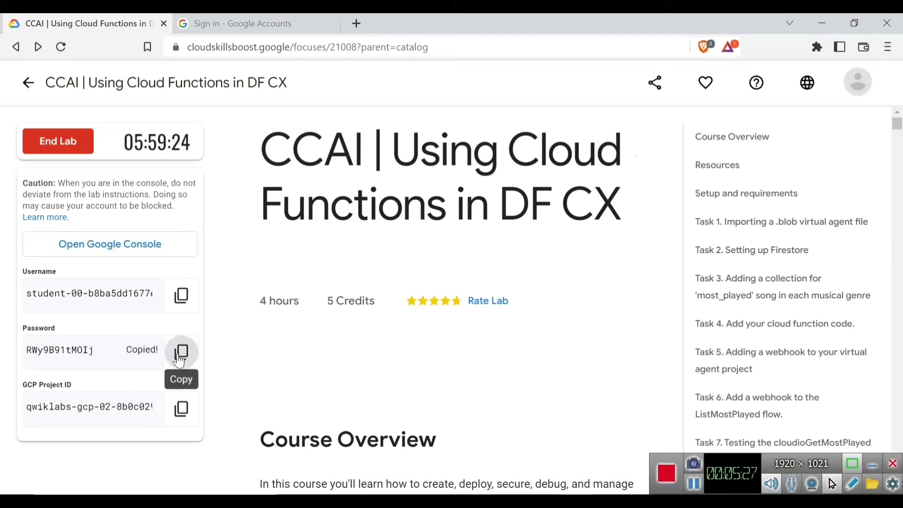
{"action": "left_click", "coordinate": [223, 25]}
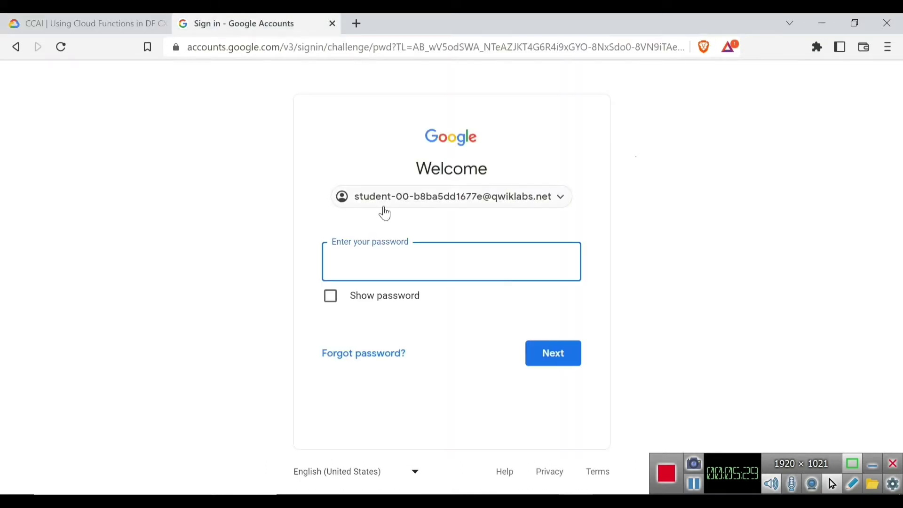
{"action": "right_click", "coordinate": [357, 263]}
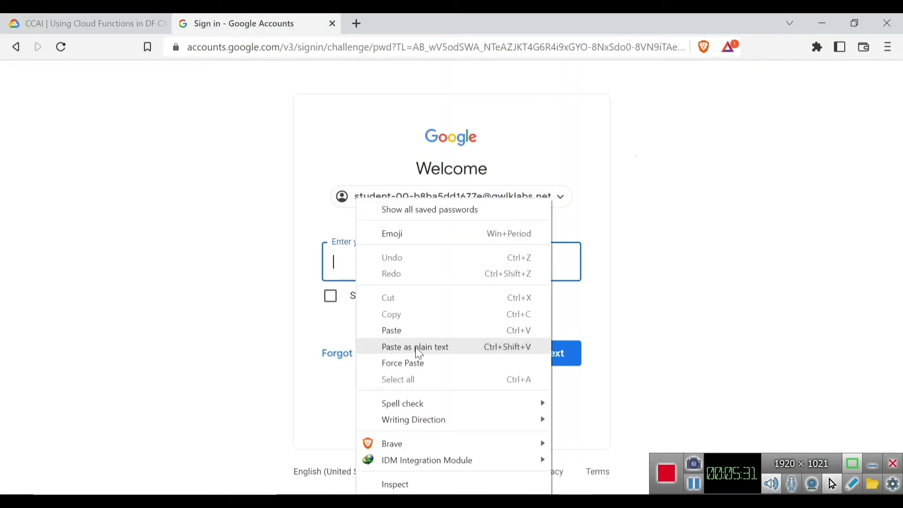
{"action": "left_click", "coordinate": [394, 331]}
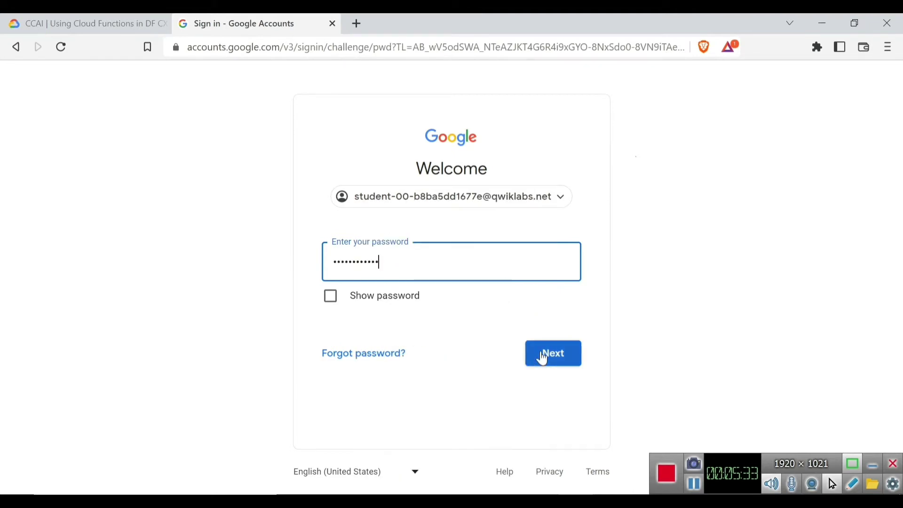
{"action": "left_click", "coordinate": [561, 358]}
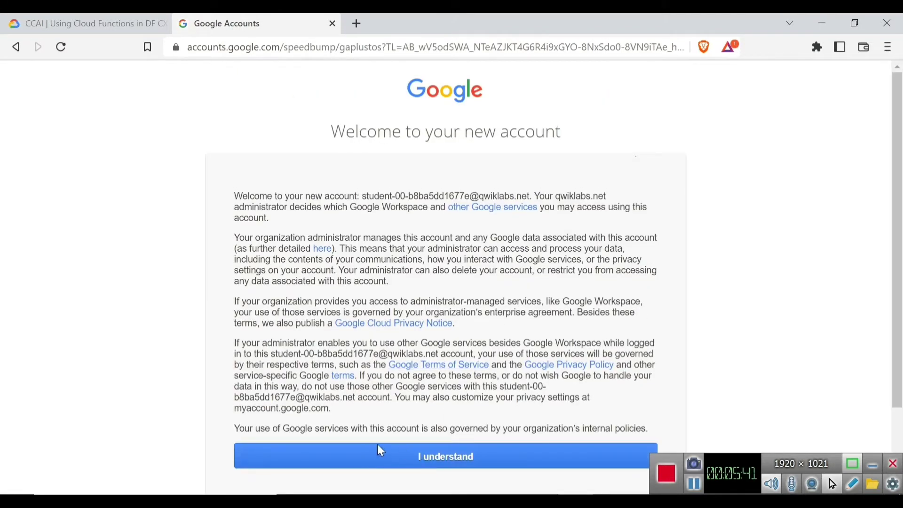
{"action": "left_click", "coordinate": [413, 450]}
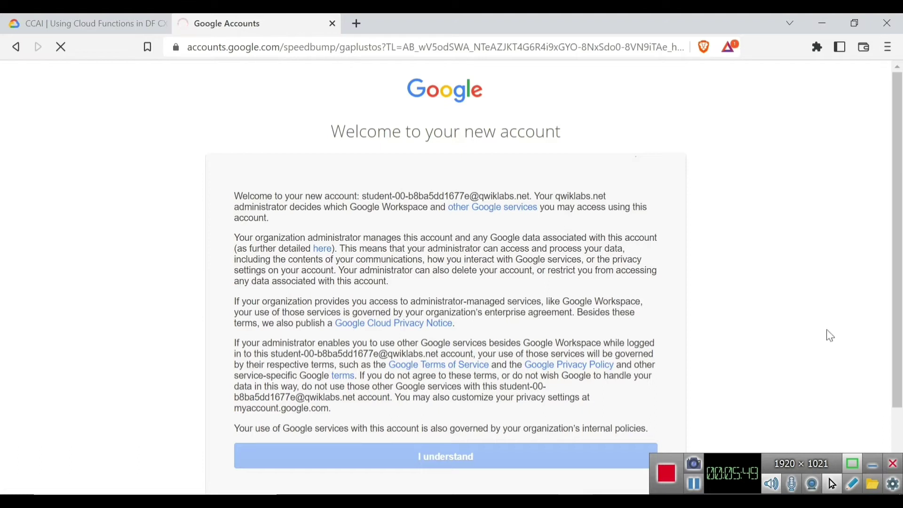
Let the sign-in redirect finish loading the lab project's Cloud Console dashboard
{"action": "left_click", "coordinate": [873, 464]}
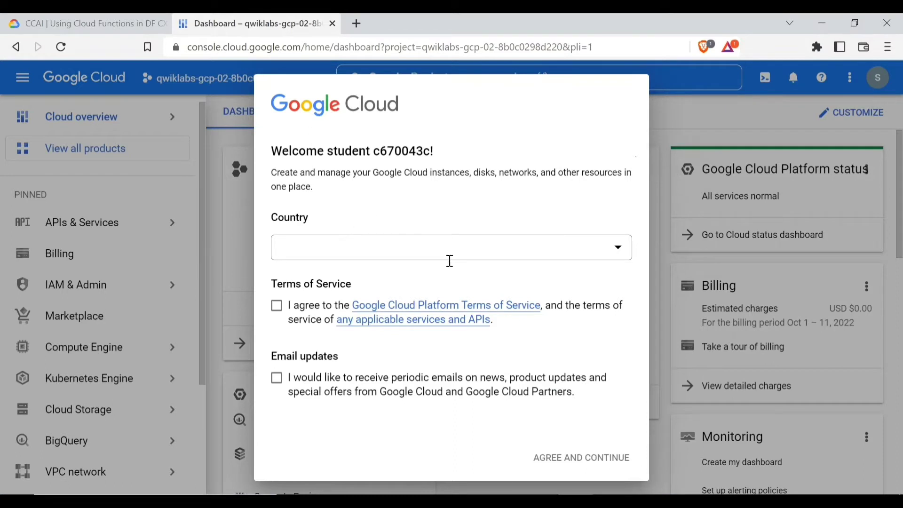
Accept the terms, opt in to email updates, choose Taiwan as country, and continue
{"action": "left_click", "coordinate": [277, 308]}
{"action": "left_click", "coordinate": [277, 381]}
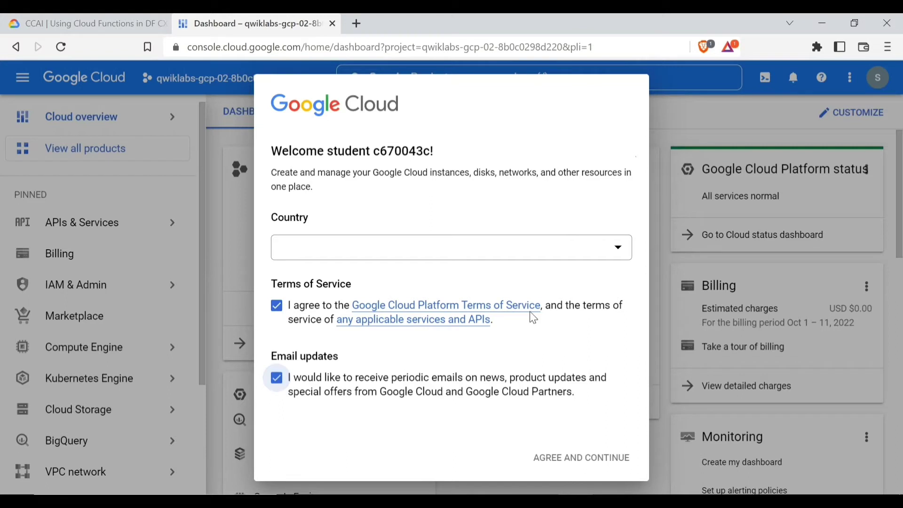
{"action": "left_click", "coordinate": [617, 253]}
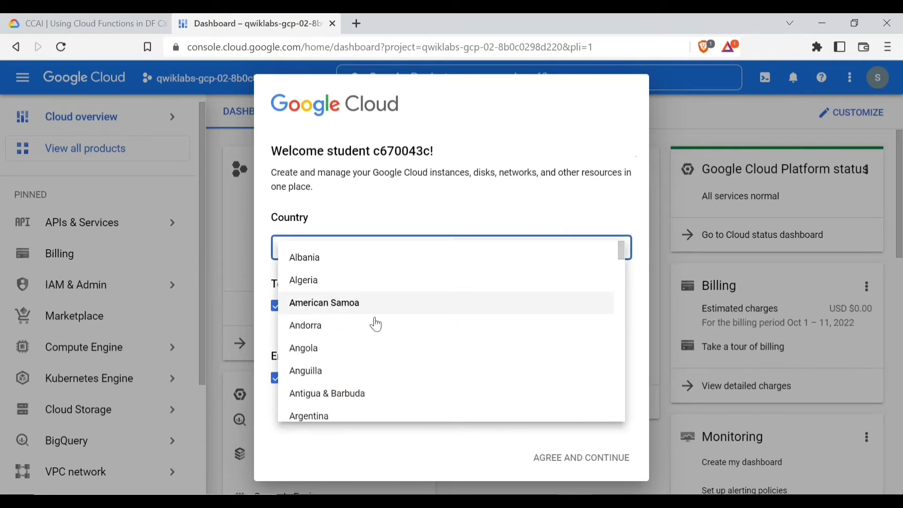
{"action": "scroll", "coordinate": [374, 320], "scroll_direction": "down", "scroll_amount": 8}
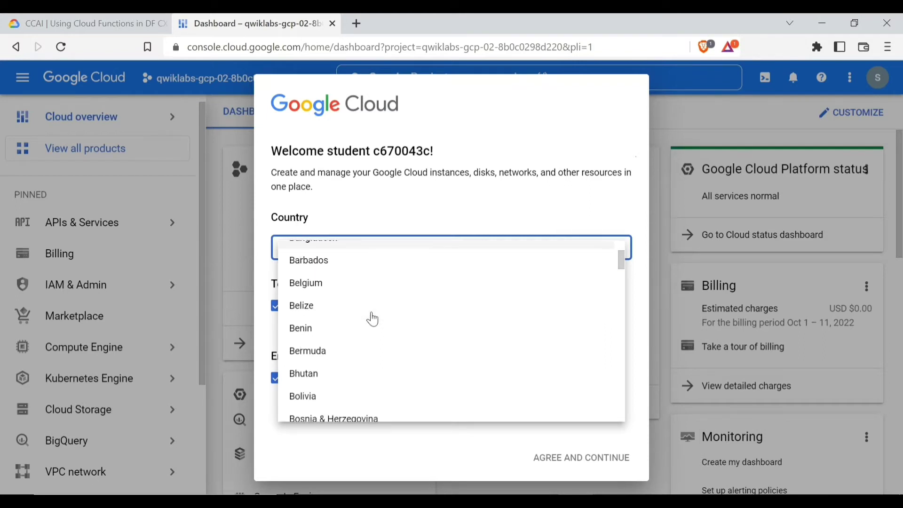
{"action": "scroll", "coordinate": [374, 320], "scroll_direction": "down", "scroll_amount": 15}
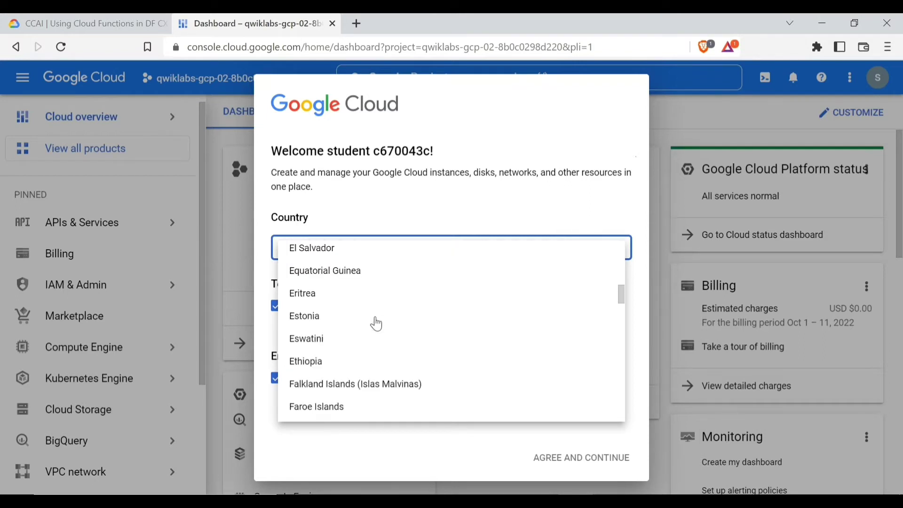
{"action": "scroll", "coordinate": [376, 325], "scroll_direction": "down", "scroll_amount": 15}
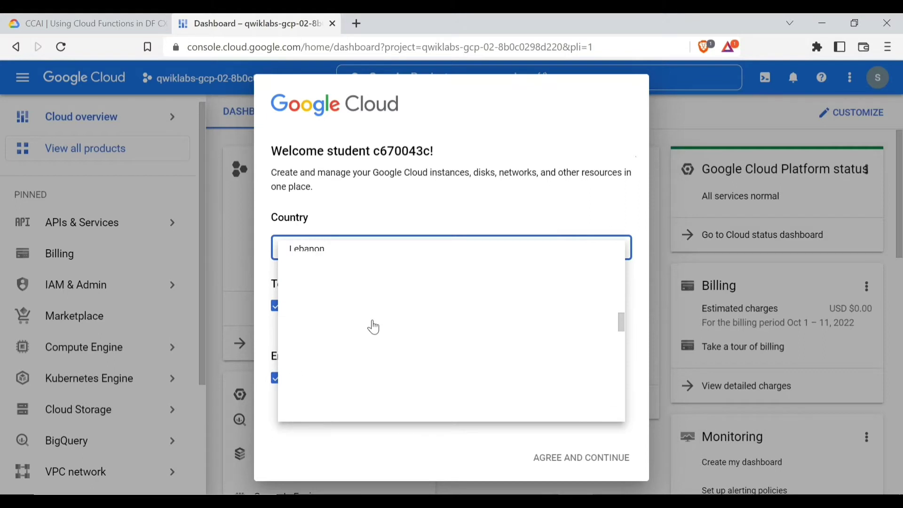
{"action": "scroll", "coordinate": [373, 326], "scroll_direction": "down", "scroll_amount": 15}
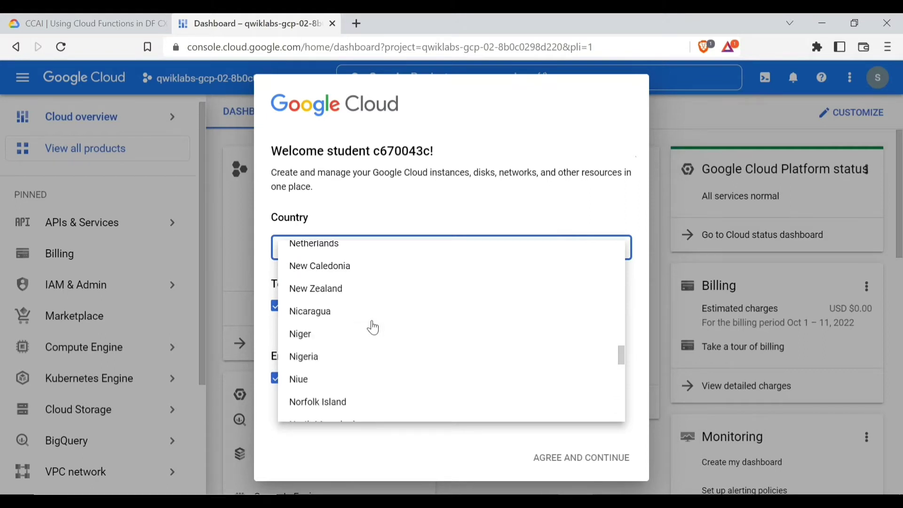
{"action": "scroll", "coordinate": [373, 327], "scroll_direction": "down", "scroll_amount": 15}
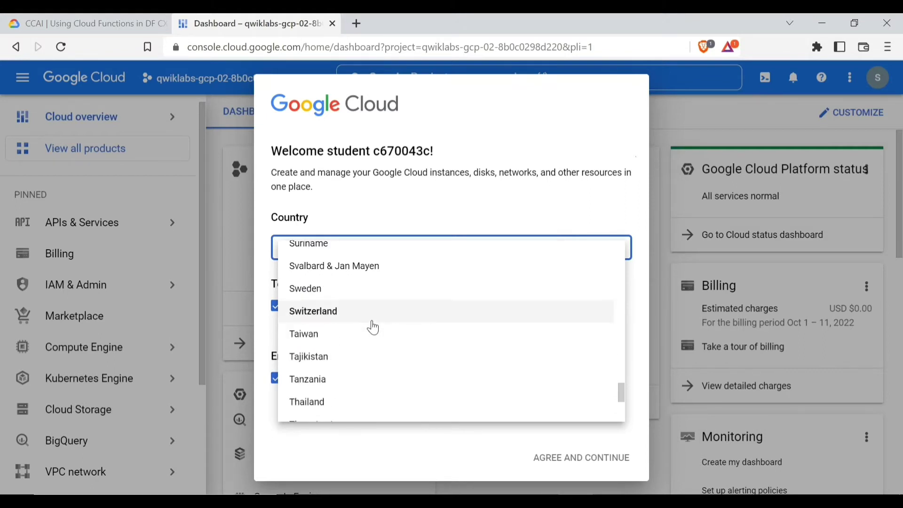
{"action": "scroll", "coordinate": [372, 325], "scroll_direction": "down", "scroll_amount": 6}
{"action": "scroll", "coordinate": [365, 321], "scroll_direction": "up", "scroll_amount": 5}
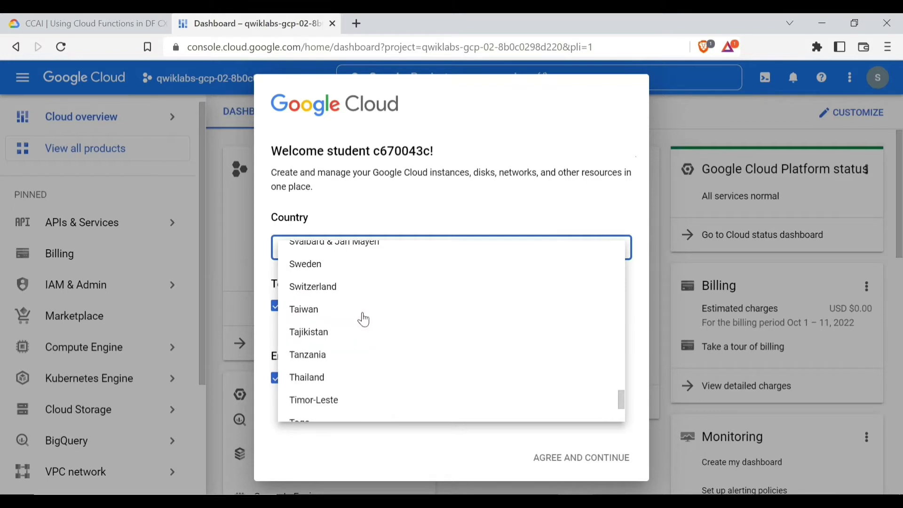
{"action": "scroll", "coordinate": [364, 319], "scroll_direction": "up", "scroll_amount": 1}
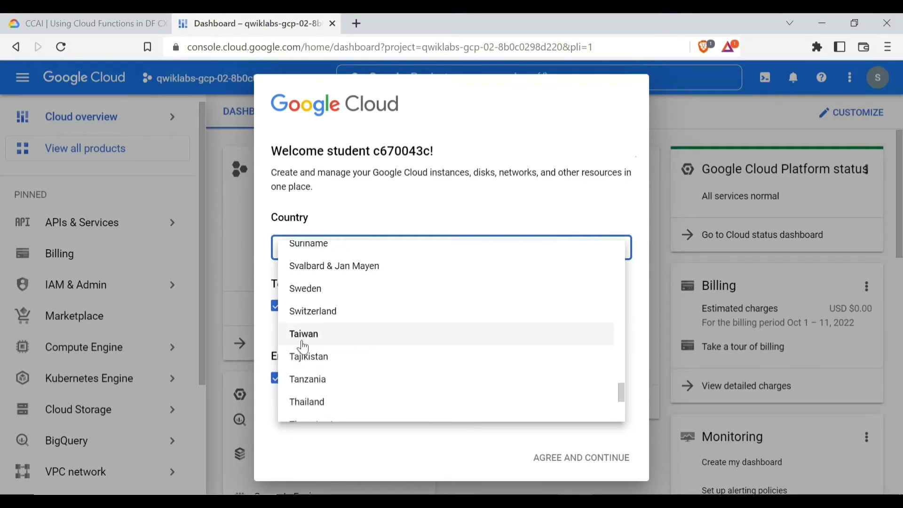
{"action": "left_click", "coordinate": [323, 337]}
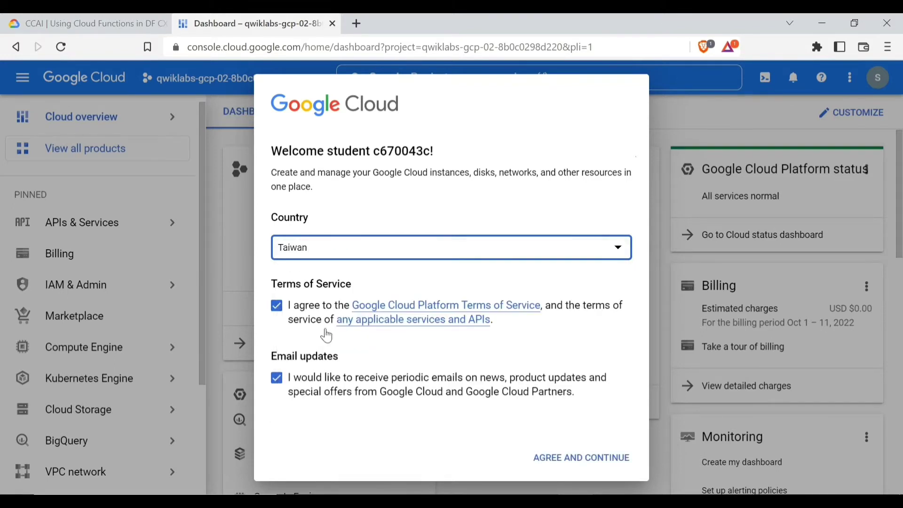
{"action": "left_click", "coordinate": [569, 463]}
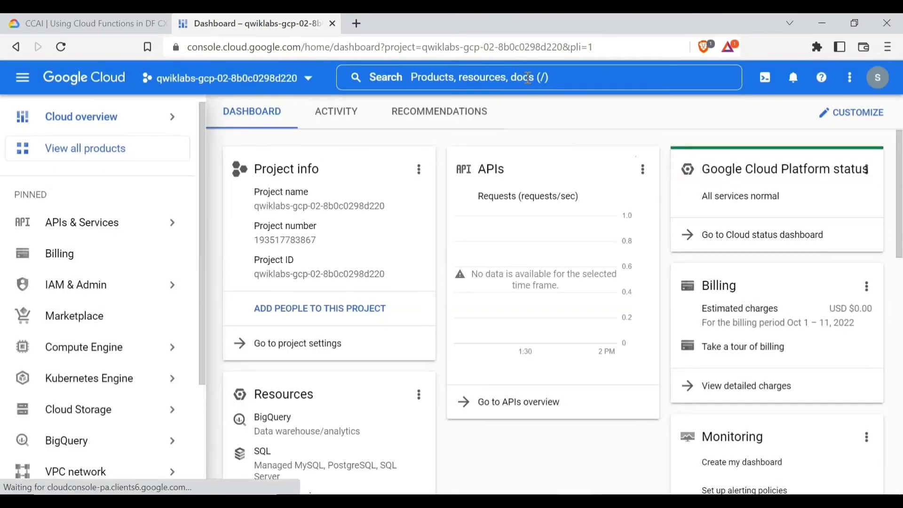
Search for 'firewall', go to the VPC network Firewall page, and start a new firewall rule
{"action": "left_click", "coordinate": [528, 78]}
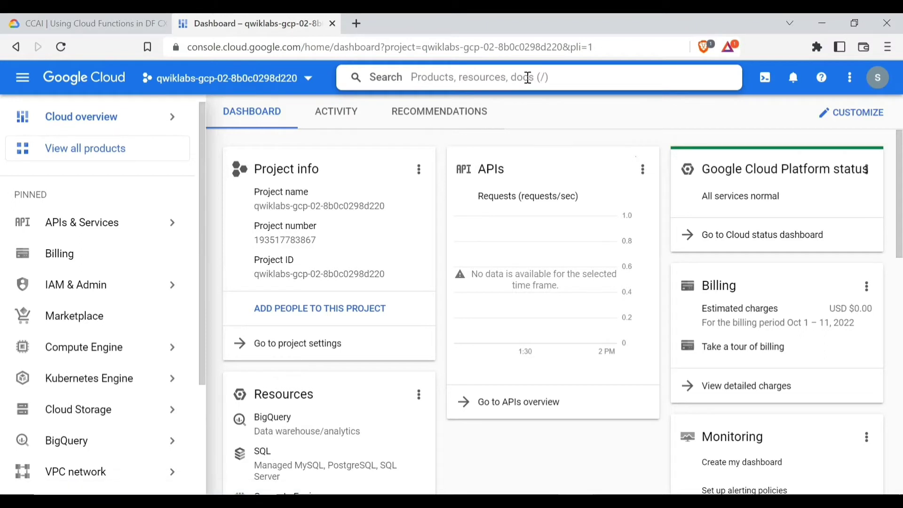
{"action": "type", "text": "f"}
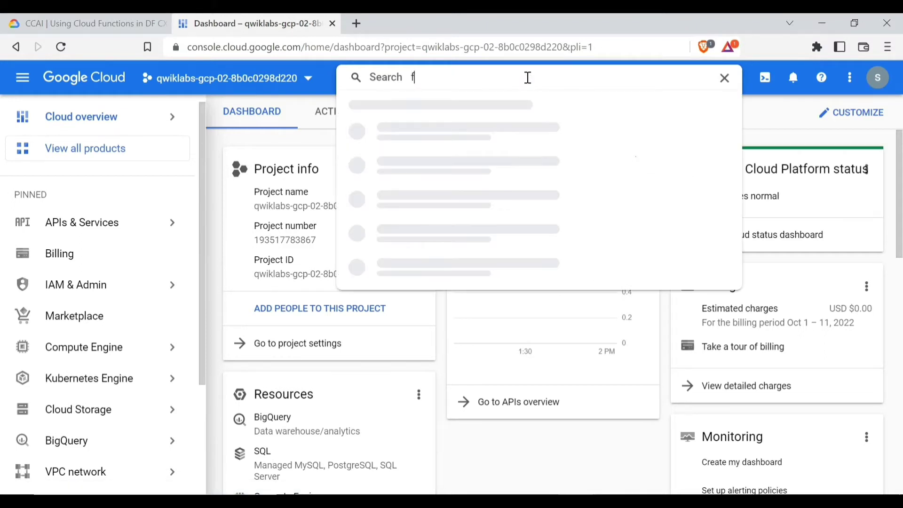
{"action": "type", "text": "irewall"}
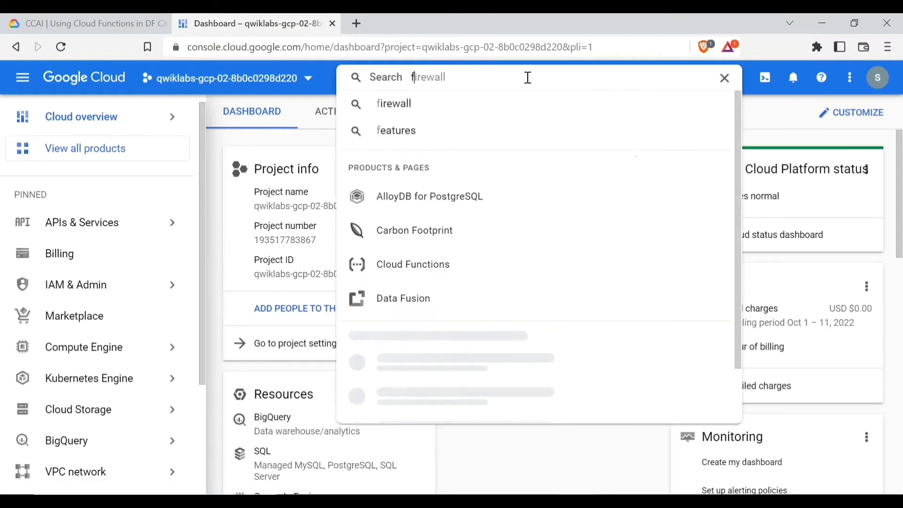
{"action": "type", "text": "ire"}
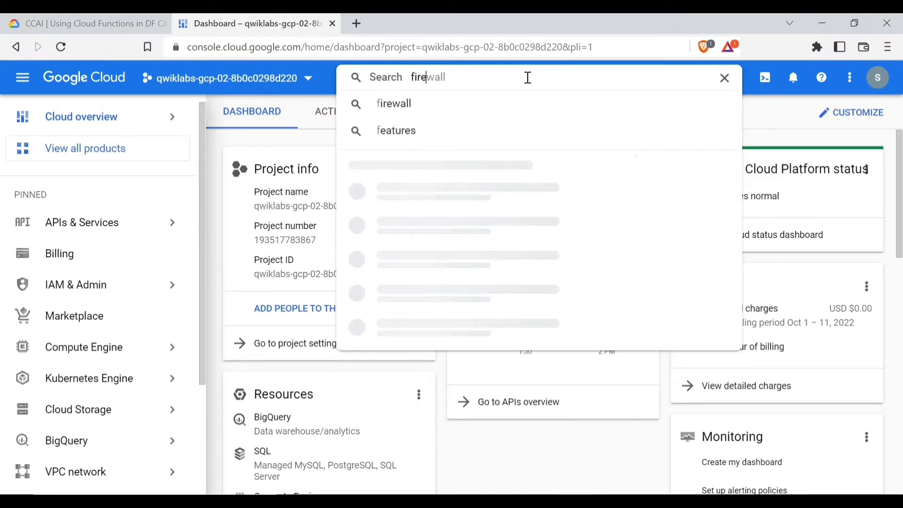
{"action": "type", "text": "wall"}
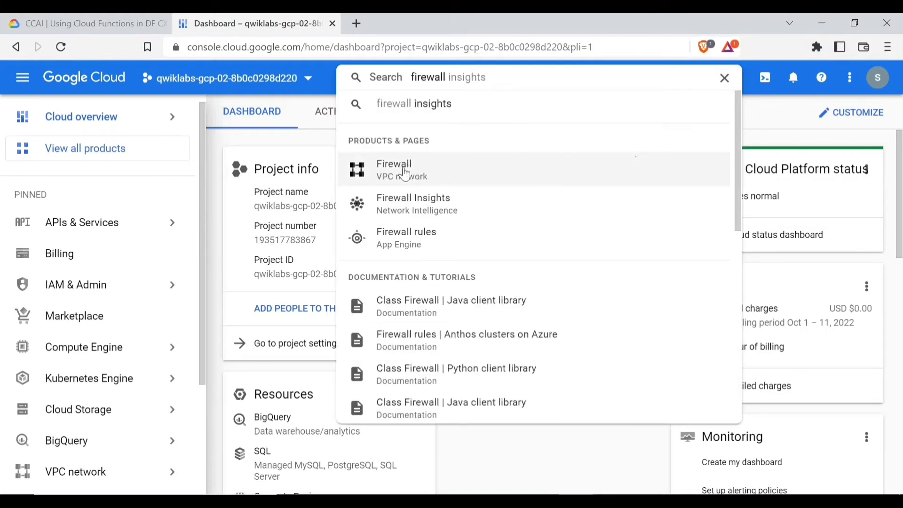
{"action": "left_click", "coordinate": [405, 175]}
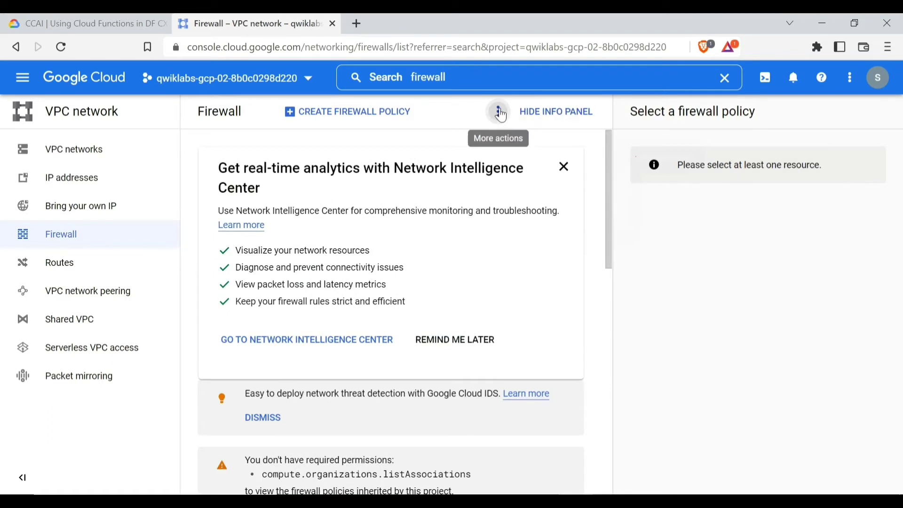
{"action": "left_click", "coordinate": [500, 113]}
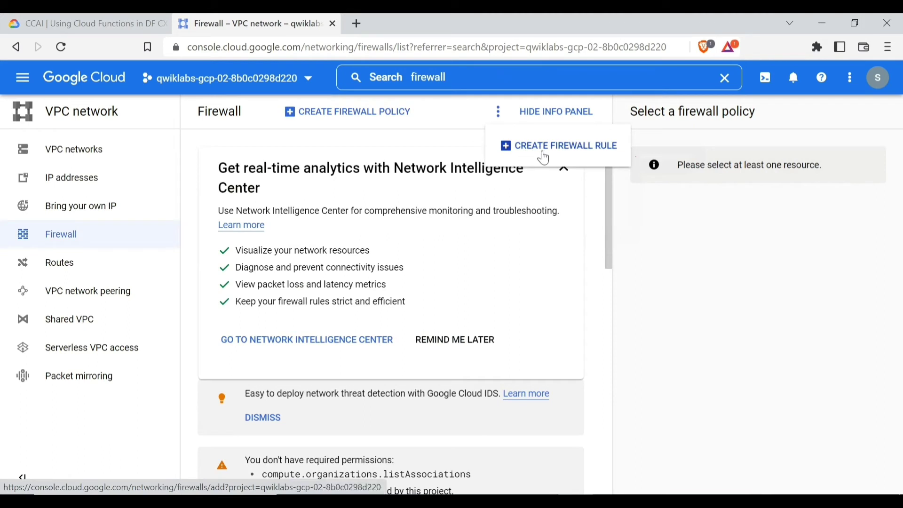
{"action": "left_click", "coordinate": [556, 150]}
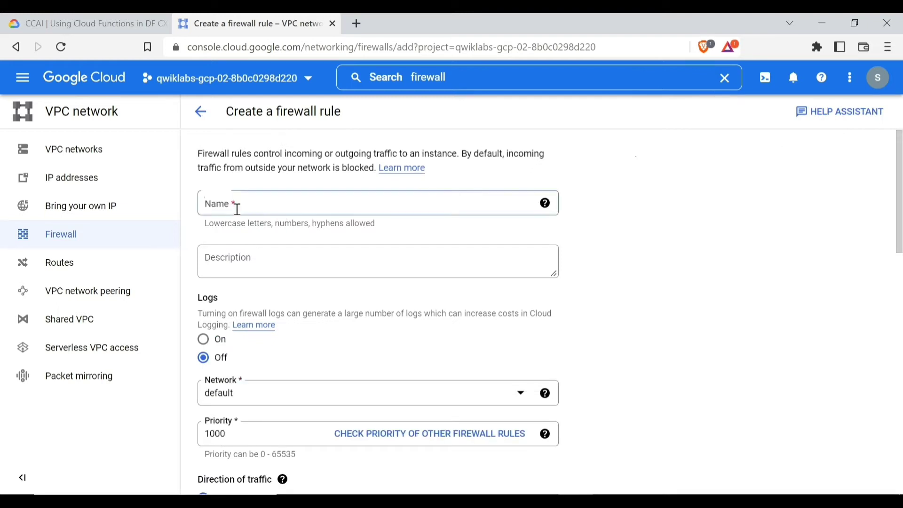
Name the firewall rule 'outline1' and review the rest of the form
{"action": "left_click", "coordinate": [238, 209]}
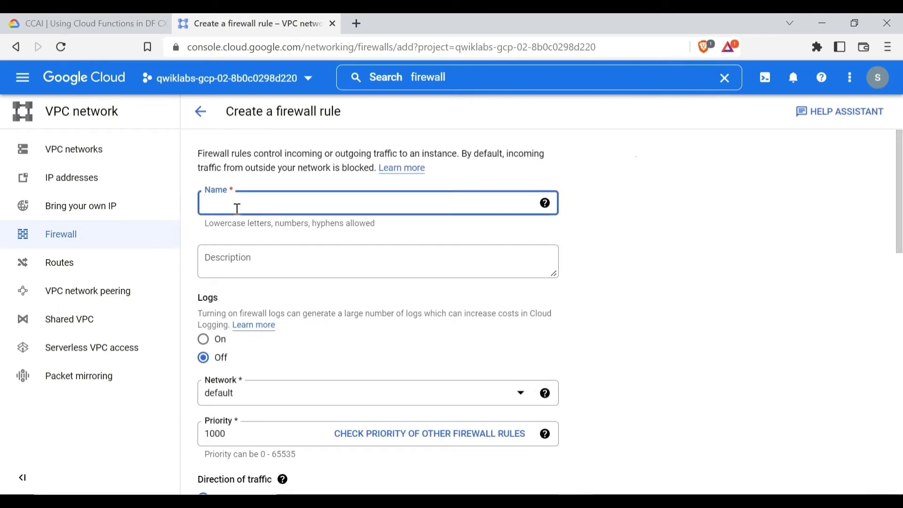
{"action": "type", "text": "outli"}
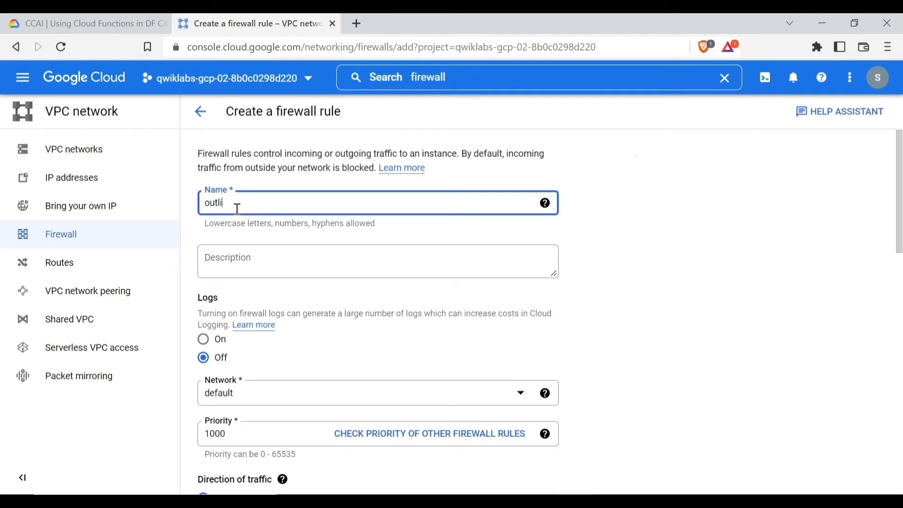
{"action": "type", "text": "ne"}
{"action": "key", "text": "Return"}
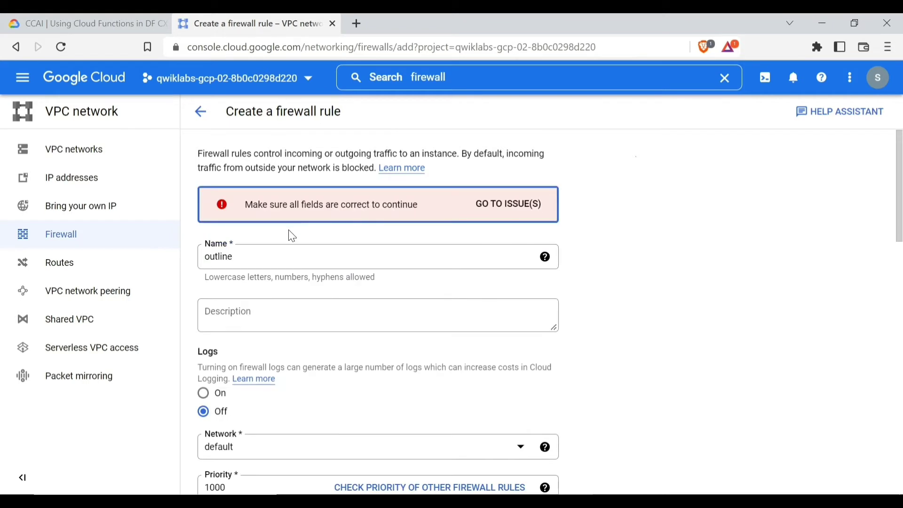
{"action": "left_click", "coordinate": [251, 254]}
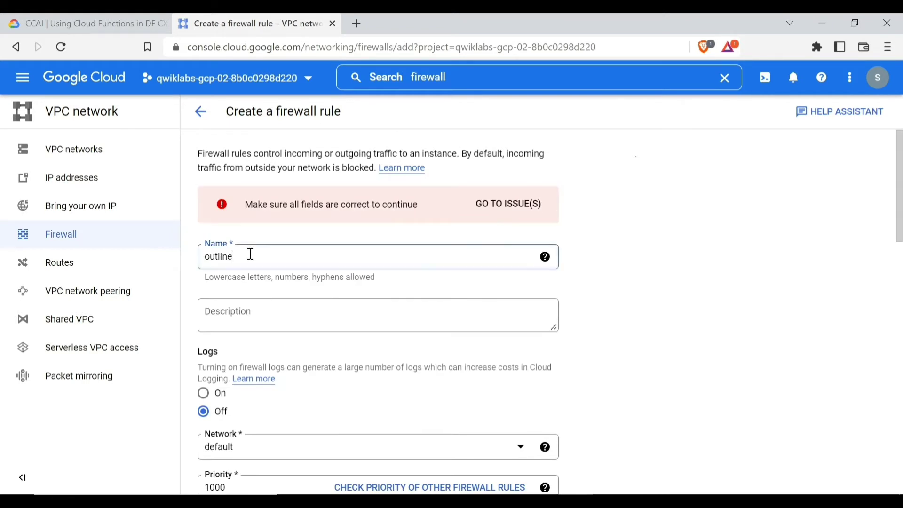
{"action": "type", "text": "1"}
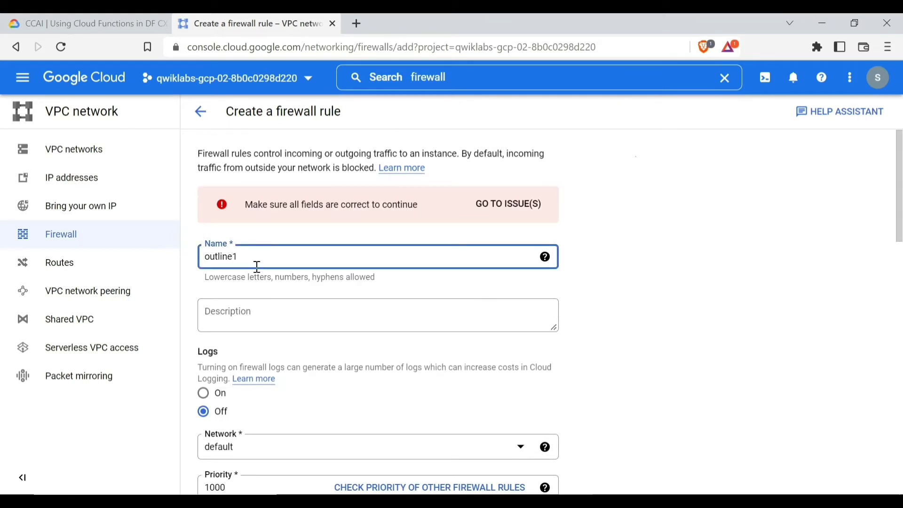
{"action": "scroll", "coordinate": [337, 298], "scroll_direction": "down", "scroll_amount": 2}
{"action": "scroll", "coordinate": [337, 299], "scroll_direction": "down", "scroll_amount": 3}
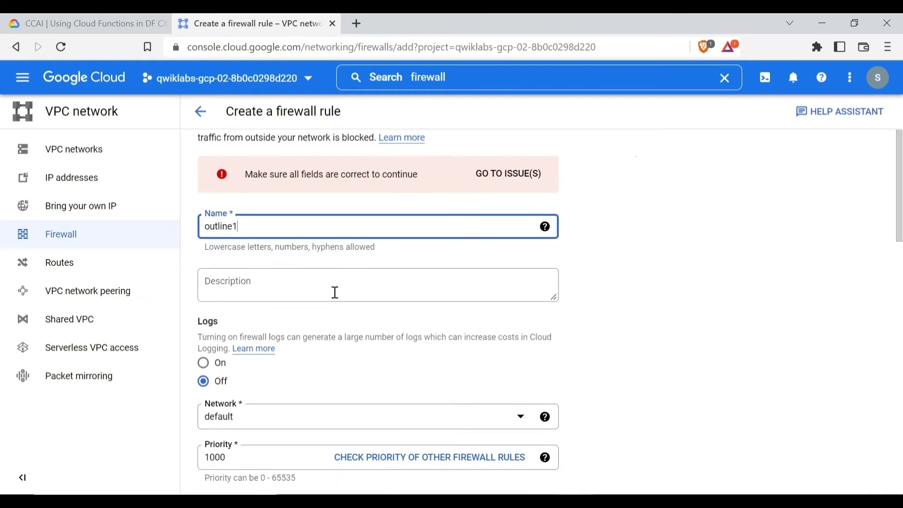
{"action": "scroll", "coordinate": [329, 261], "scroll_direction": "down", "scroll_amount": 5}
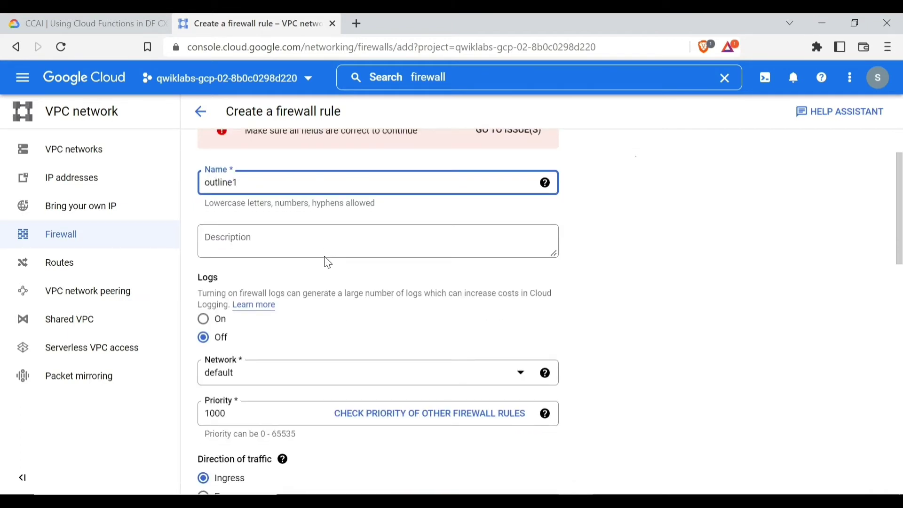
{"action": "scroll", "coordinate": [337, 256], "scroll_direction": "down", "scroll_amount": 10}
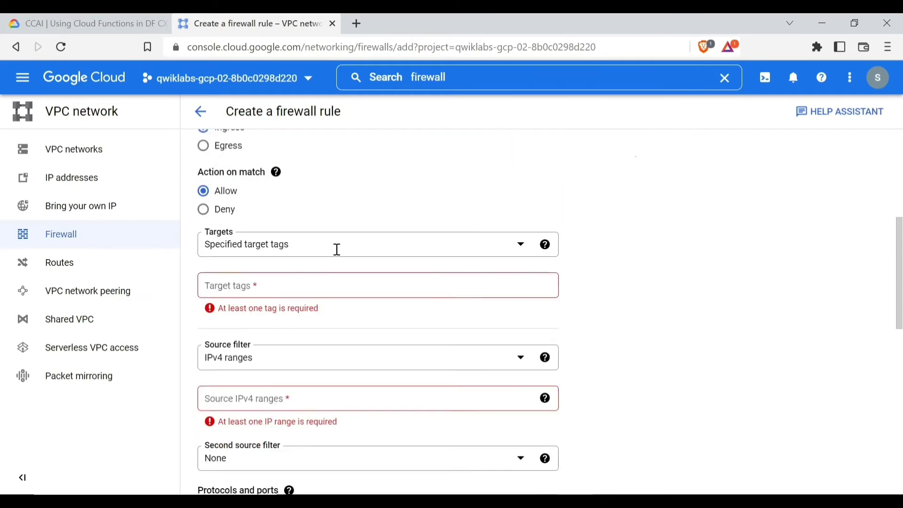
{"action": "scroll", "coordinate": [340, 256], "scroll_direction": "down", "scroll_amount": 6}
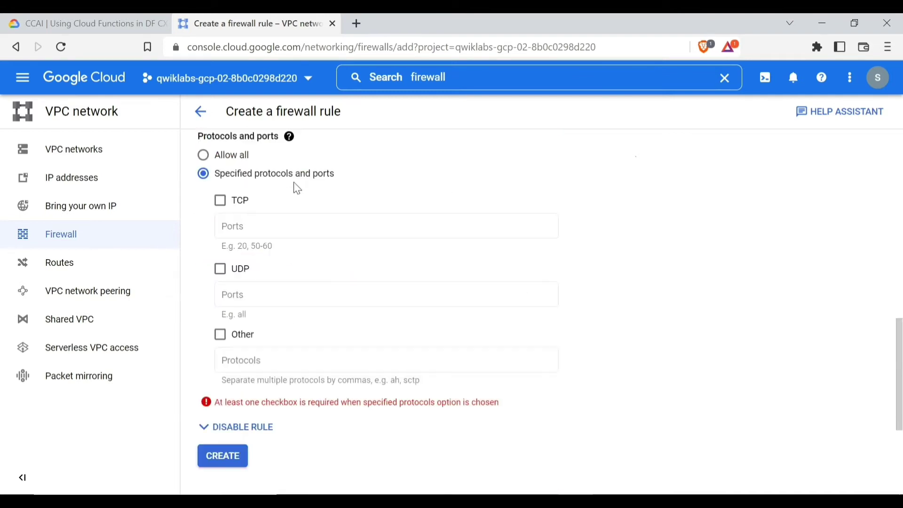
{"action": "scroll", "coordinate": [308, 233], "scroll_direction": "up", "scroll_amount": 15}
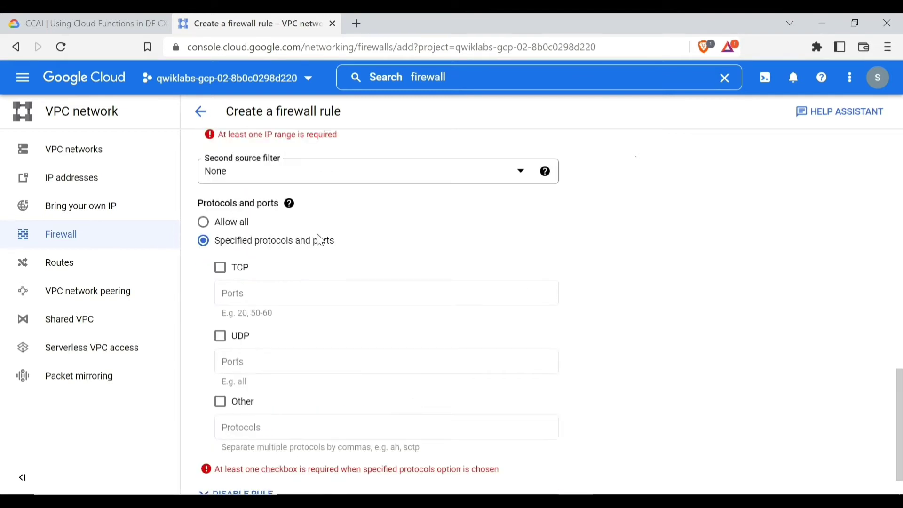
{"action": "scroll", "coordinate": [362, 228], "scroll_direction": "up", "scroll_amount": 4}
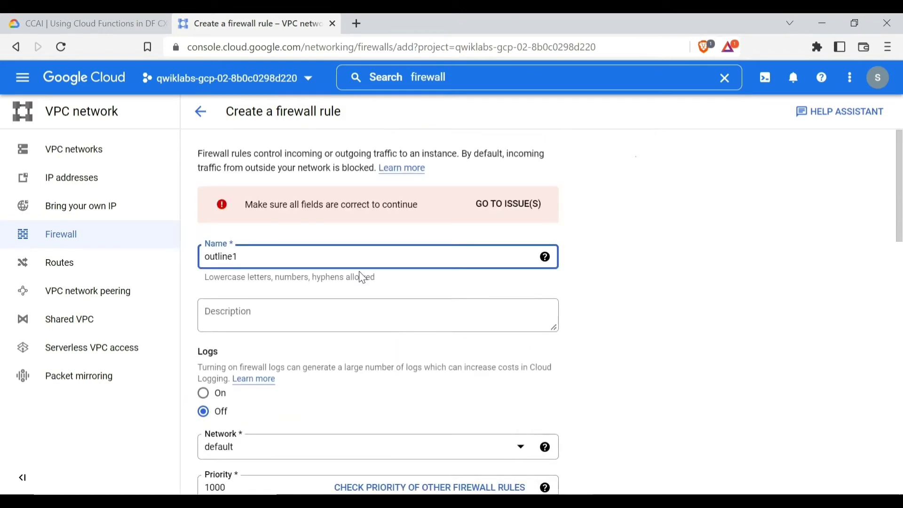
{"action": "scroll", "coordinate": [363, 278], "scroll_direction": "down", "scroll_amount": 4}
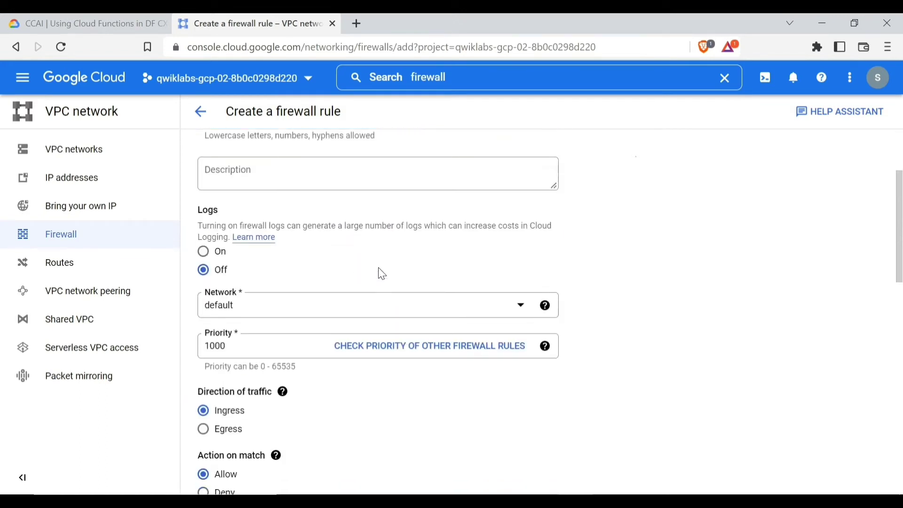
{"action": "scroll", "coordinate": [382, 274], "scroll_direction": "down", "scroll_amount": 4}
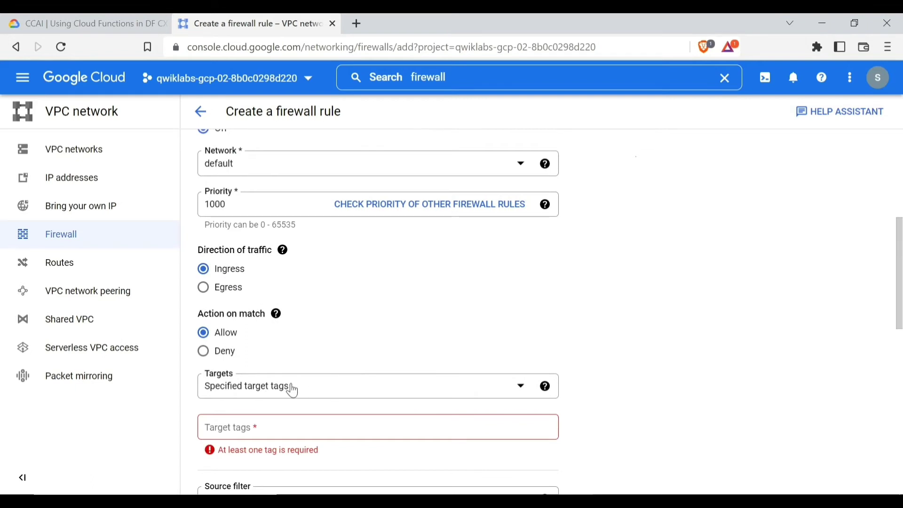
Target all instances in the network with source IPv4 range 0.0.0.0/0
{"action": "left_click", "coordinate": [317, 389]}
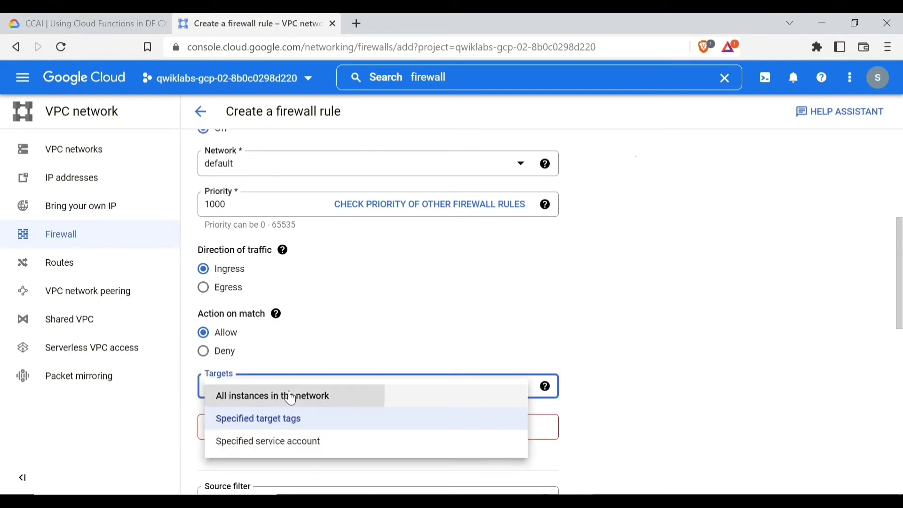
{"action": "left_click", "coordinate": [292, 398]}
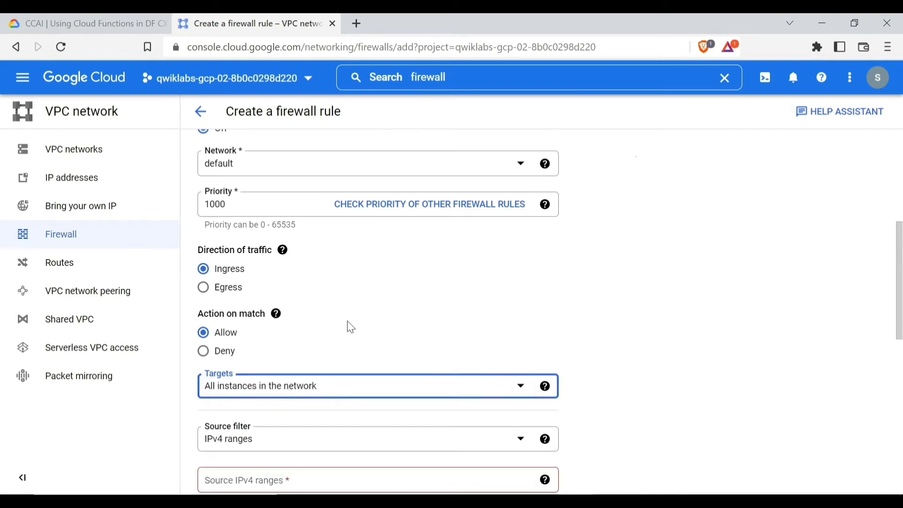
{"action": "scroll", "coordinate": [345, 301], "scroll_direction": "down", "scroll_amount": 3}
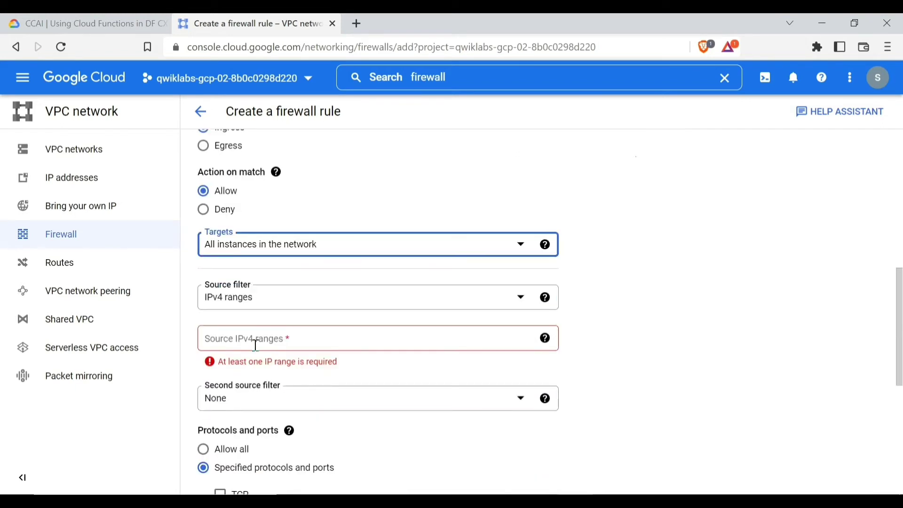
{"action": "left_click", "coordinate": [261, 337]}
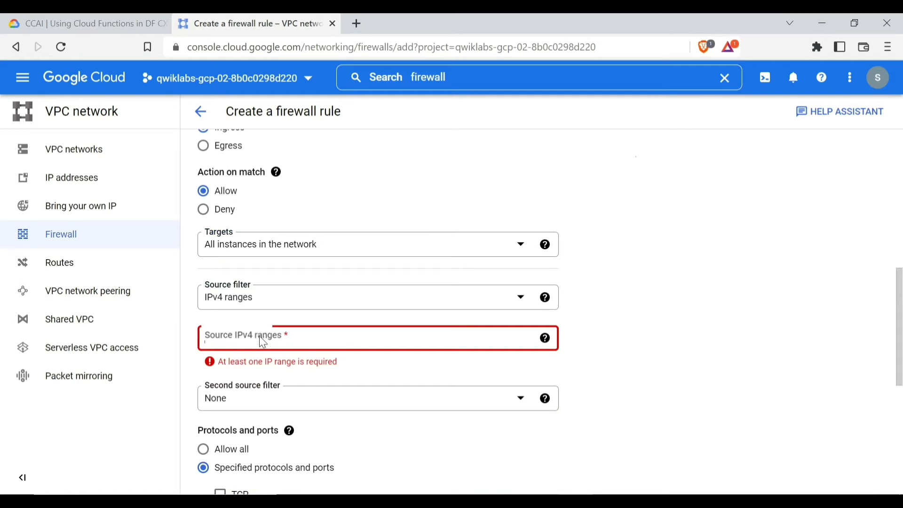
{"action": "type", "text": "0.0.0"}
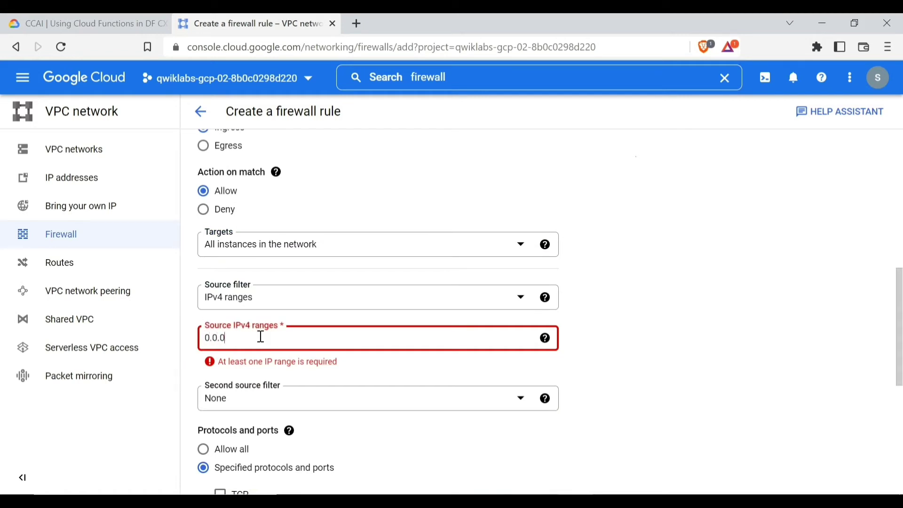
{"action": "type", "text": ".0/0"}
{"action": "key", "text": "Return"}
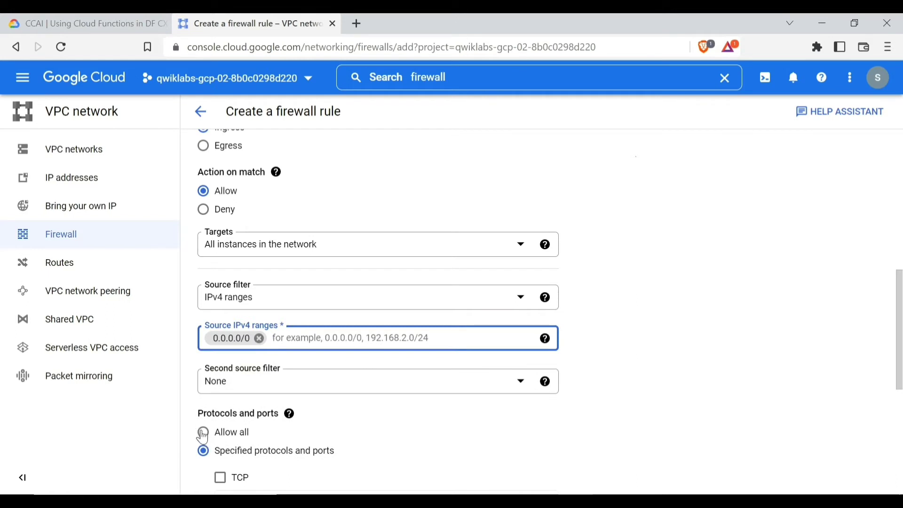
Allow all protocols and ports, then create the outline1 rule
{"action": "left_click", "coordinate": [210, 437]}
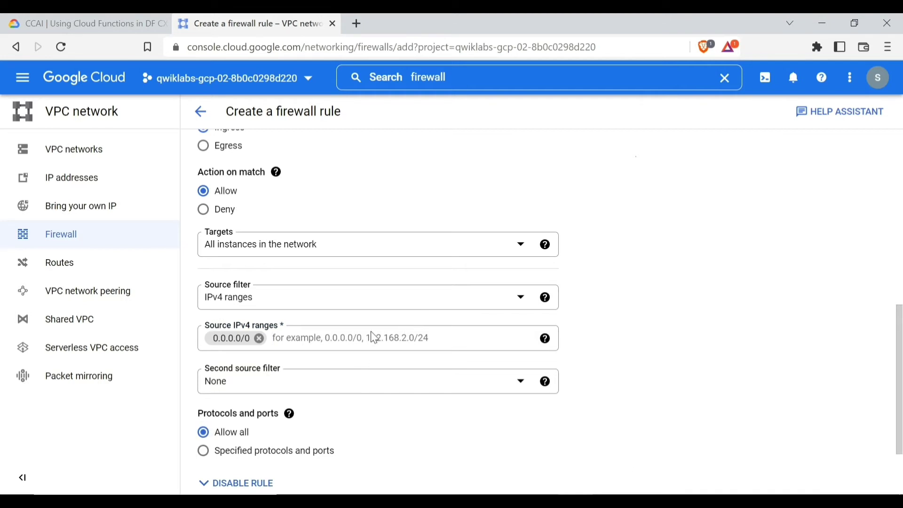
{"action": "scroll", "coordinate": [357, 362], "scroll_direction": "down", "scroll_amount": 2}
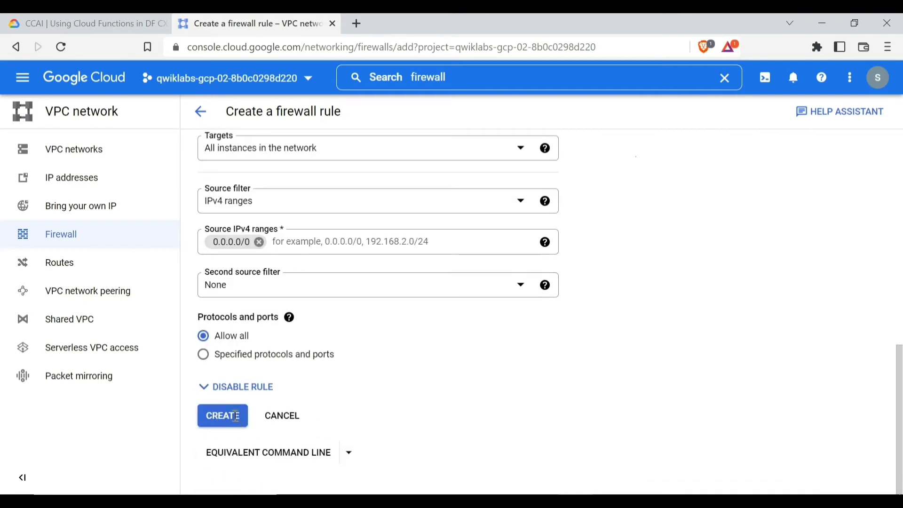
{"action": "left_click", "coordinate": [236, 423]}
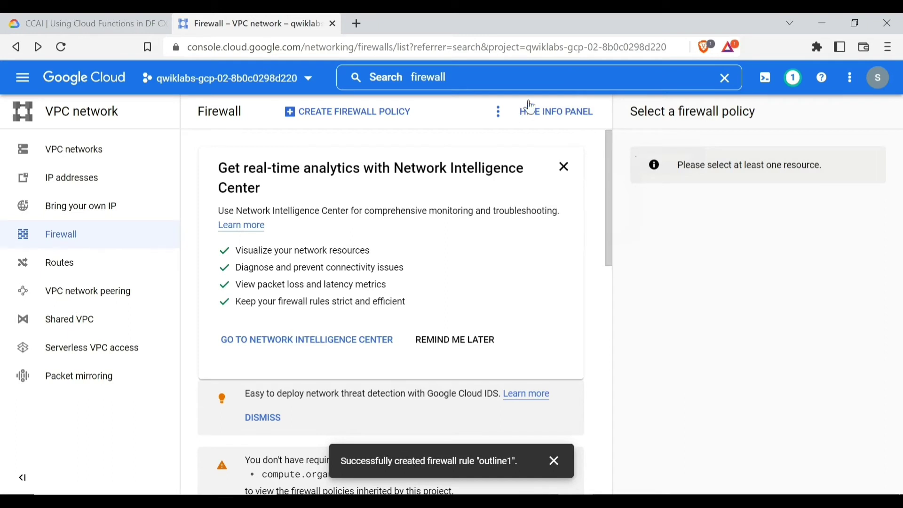
Replace the 'firewall' search with 'add' and go to Add VM Instance
{"action": "left_click", "coordinate": [463, 75]}
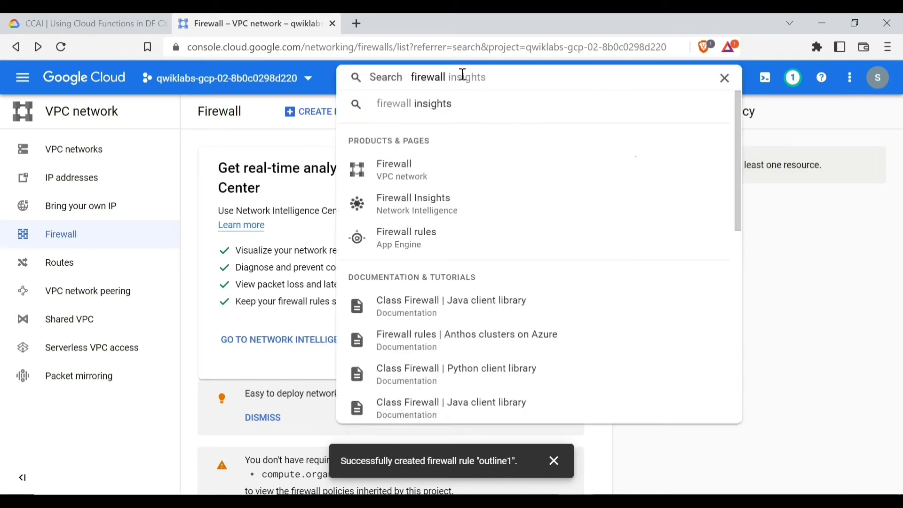
{"action": "left_click_drag", "start_coordinate": [445, 77], "coordinate": [390, 83]}
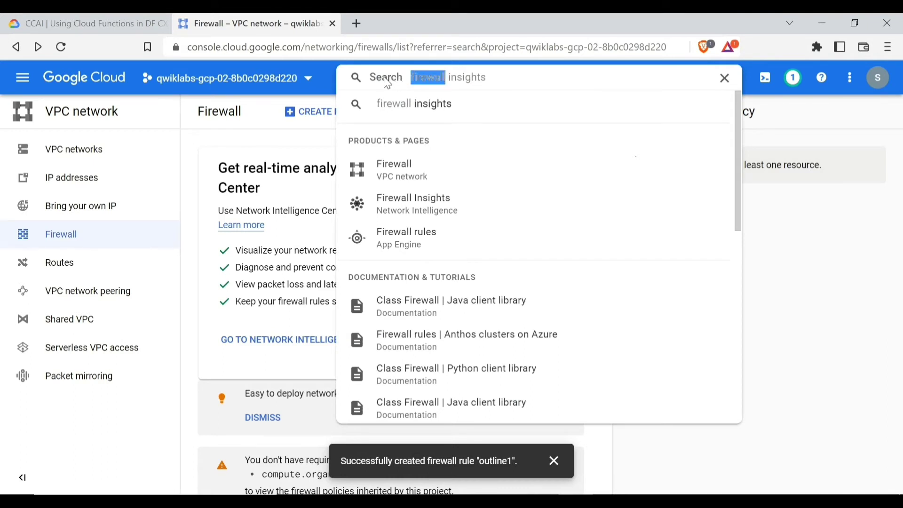
{"action": "type", "text": "a"}
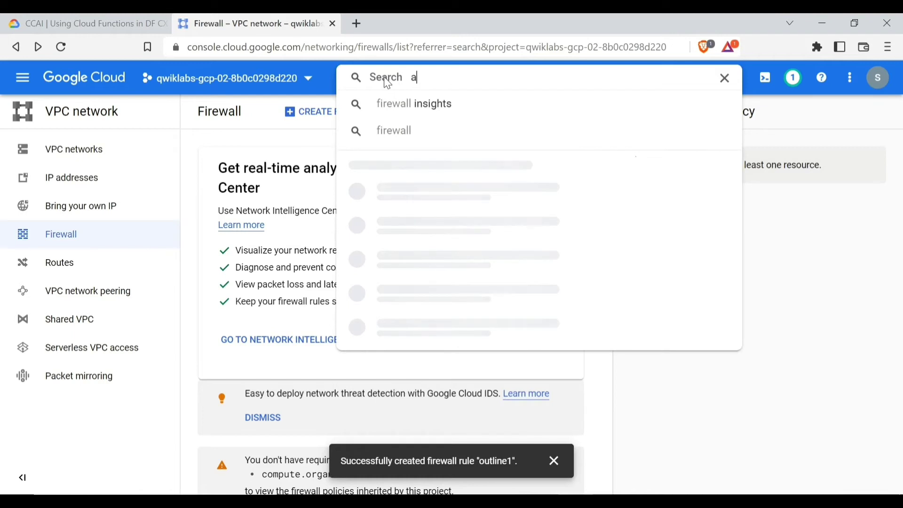
{"action": "type", "text": "dd"}
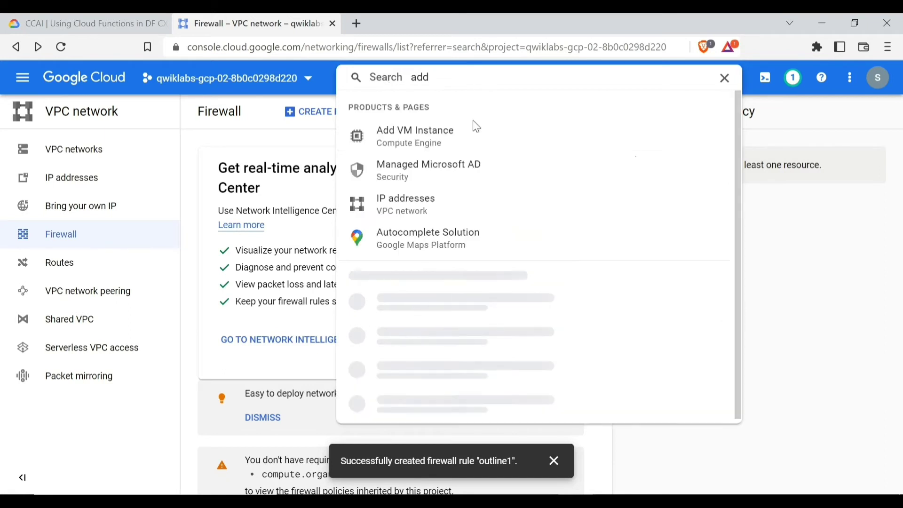
{"action": "left_click", "coordinate": [411, 138]}
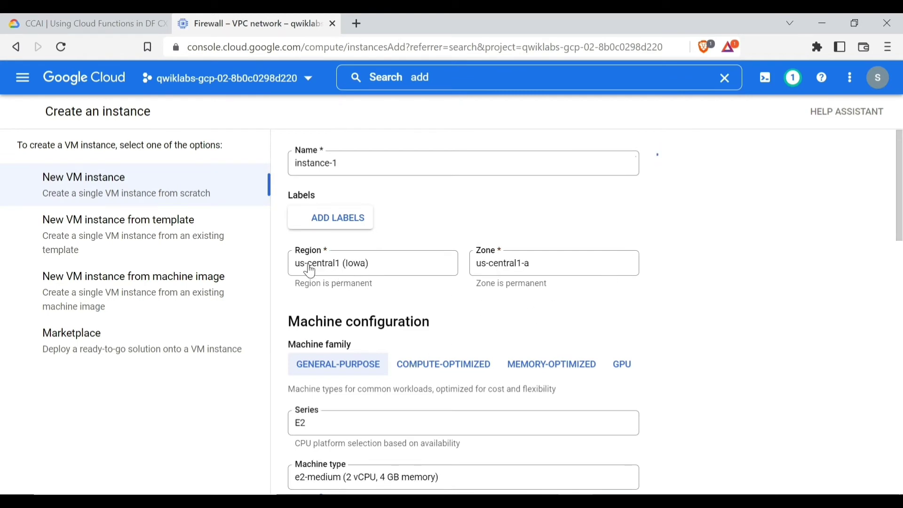
Set instance-1's region to asia-east1 (Taiwan), zone asia-east1-b
{"action": "left_click", "coordinate": [363, 270]}
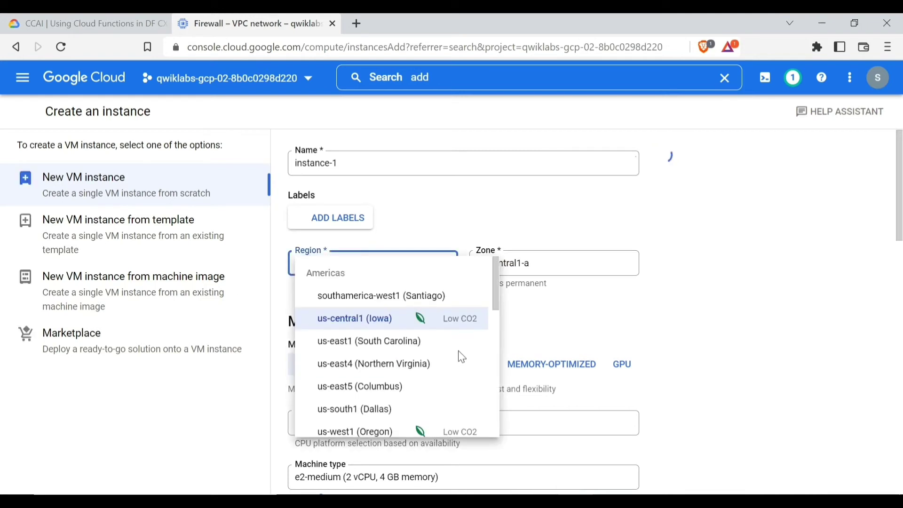
{"action": "scroll", "coordinate": [399, 353], "scroll_direction": "down", "scroll_amount": 4}
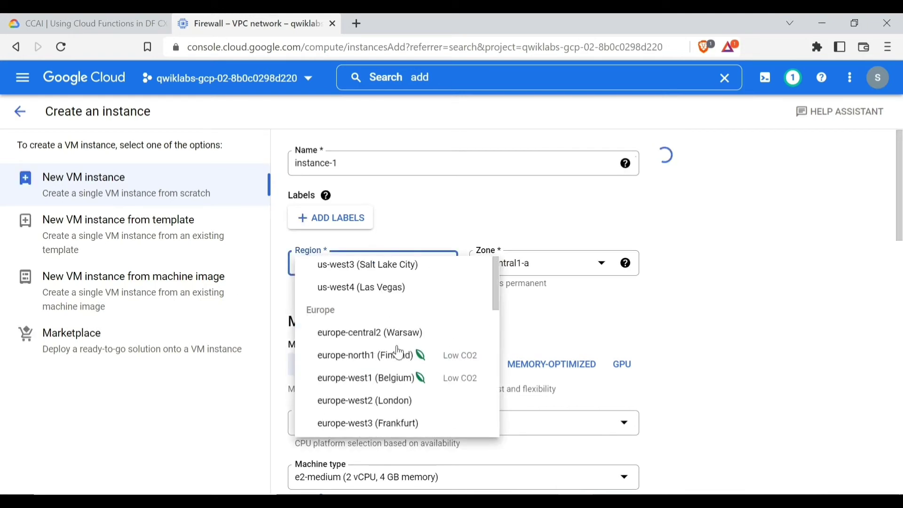
{"action": "scroll", "coordinate": [402, 347], "scroll_direction": "down", "scroll_amount": 3}
{"action": "scroll", "coordinate": [405, 355], "scroll_direction": "up", "scroll_amount": 4}
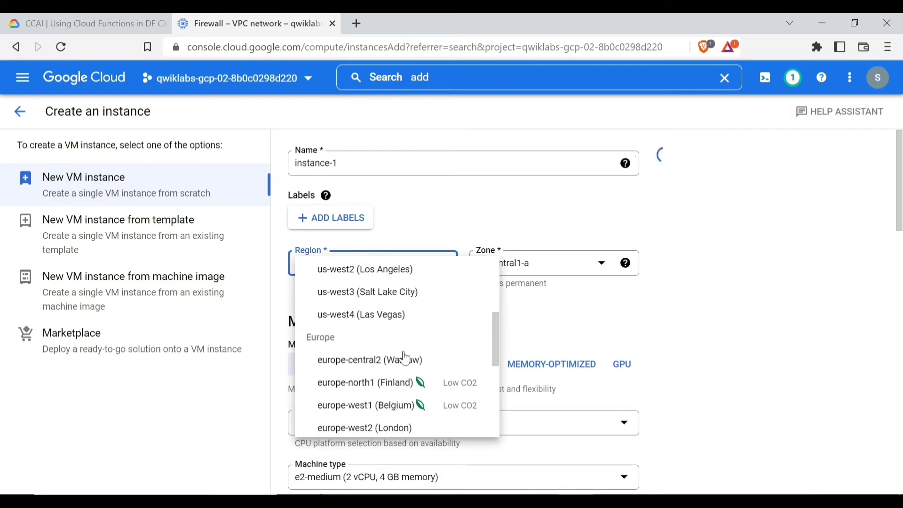
{"action": "scroll", "coordinate": [405, 358], "scroll_direction": "down", "scroll_amount": 5}
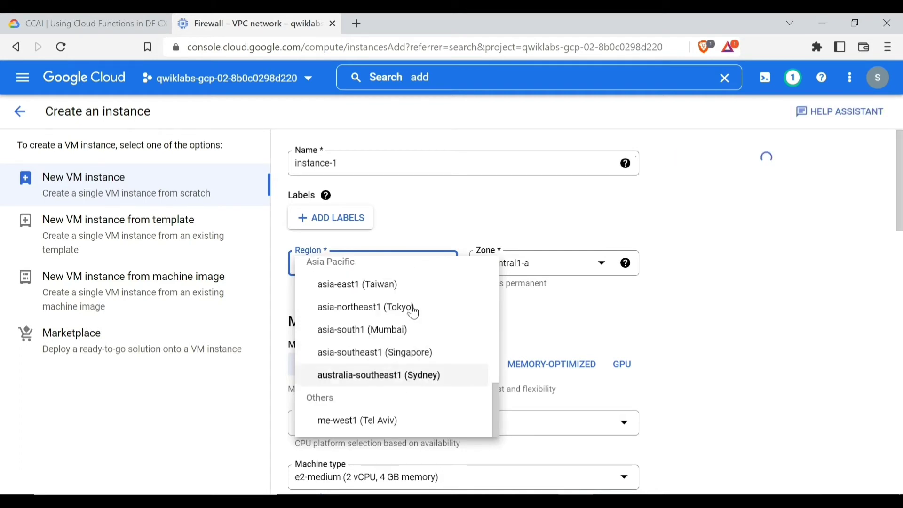
{"action": "key", "text": "Up"}
{"action": "key", "text": "Up"}
{"action": "key", "text": "Up"}
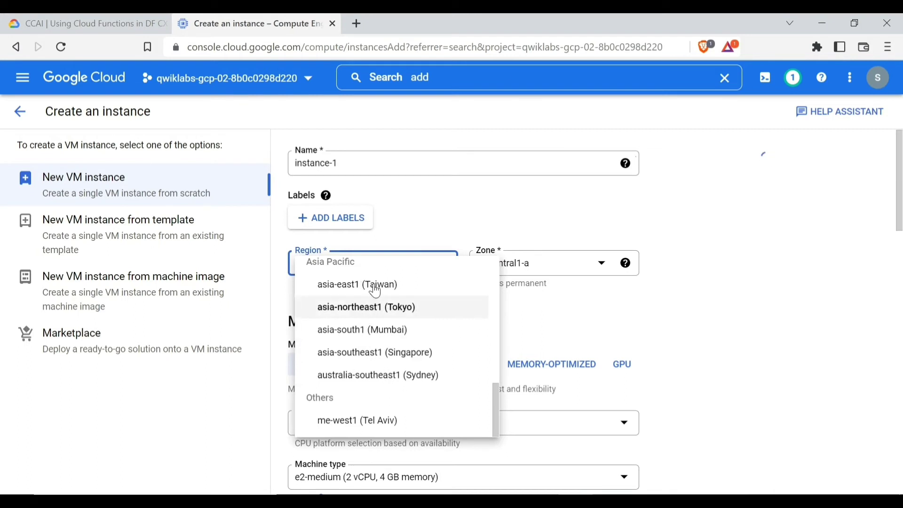
{"action": "key", "text": "Up"}
{"action": "left_click", "coordinate": [383, 291]}
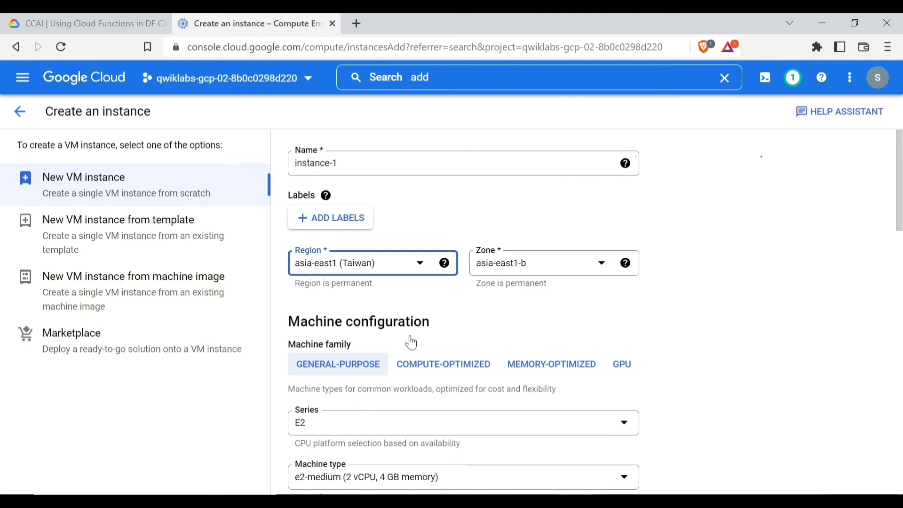
{"action": "scroll", "coordinate": [412, 343], "scroll_direction": "down", "scroll_amount": 3}
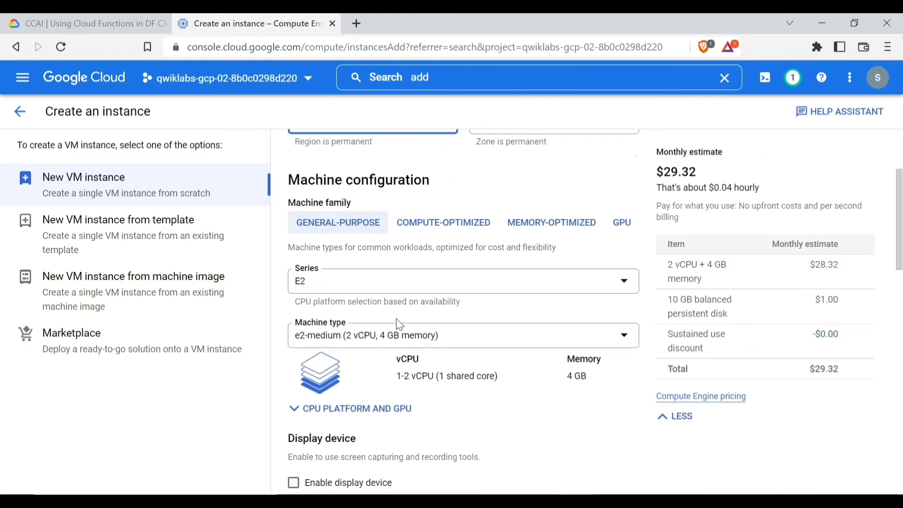
{"action": "scroll", "coordinate": [402, 323], "scroll_direction": "down", "scroll_amount": 1}
{"action": "scroll", "coordinate": [399, 325], "scroll_direction": "down", "scroll_amount": 3}
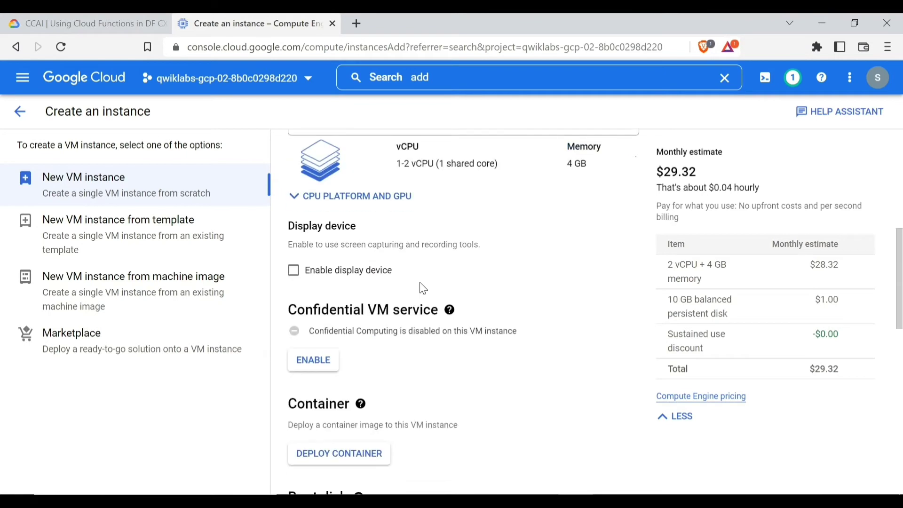
{"action": "scroll", "coordinate": [395, 302], "scroll_direction": "down", "scroll_amount": 1}
{"action": "scroll", "coordinate": [399, 301], "scroll_direction": "down", "scroll_amount": 2}
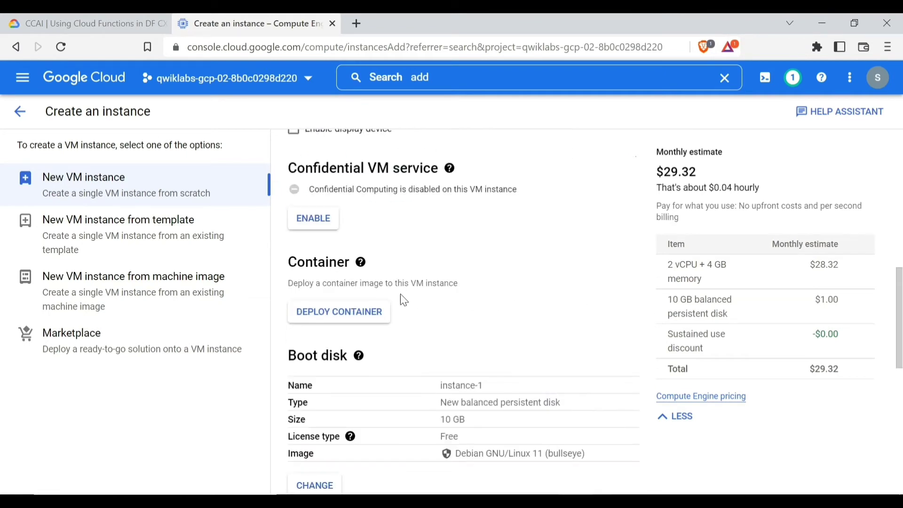
{"action": "scroll", "coordinate": [409, 289], "scroll_direction": "down", "scroll_amount": 3}
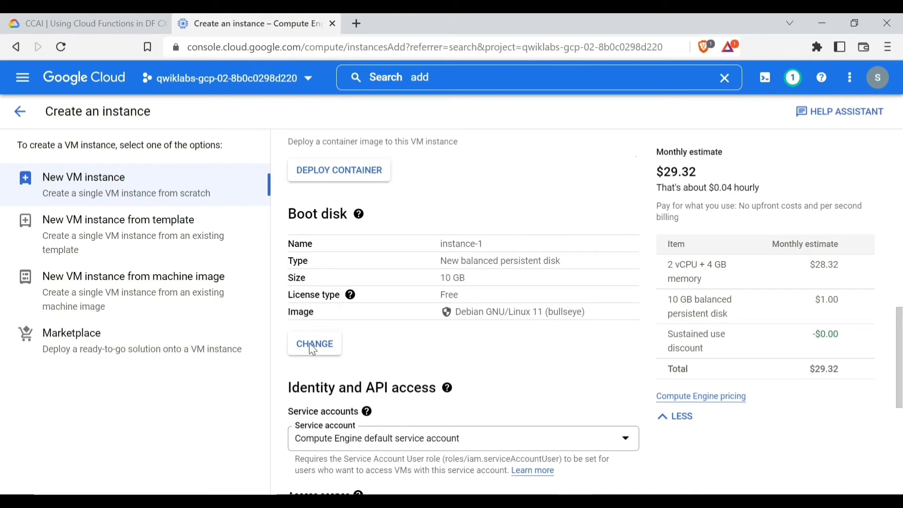
Change the boot disk image from Debian 11 to Ubuntu 18.04 LTS (x86/64)
{"action": "left_click", "coordinate": [313, 348]}
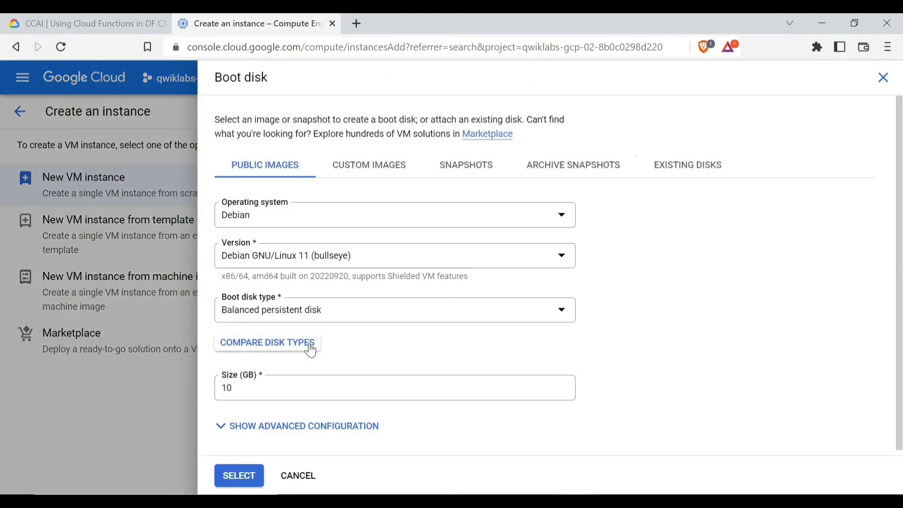
{"action": "left_click", "coordinate": [520, 215]}
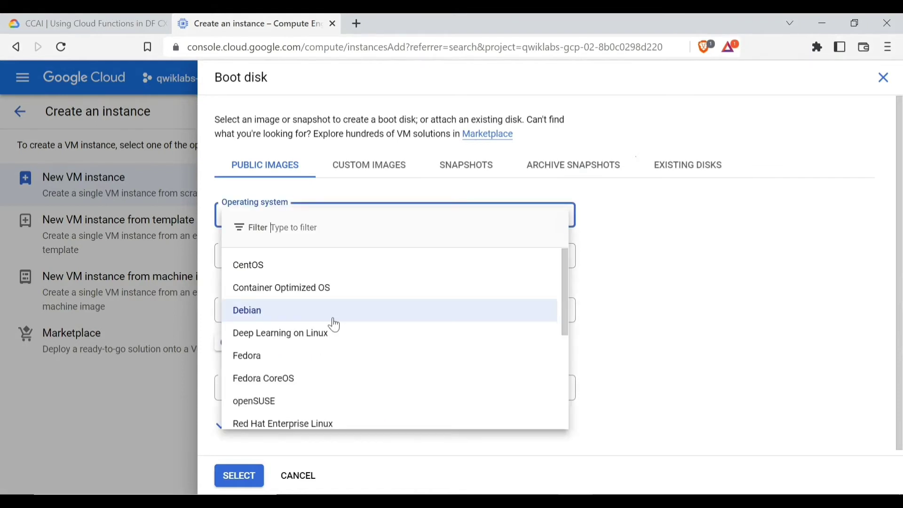
{"action": "scroll", "coordinate": [334, 323], "scroll_direction": "down", "scroll_amount": 5}
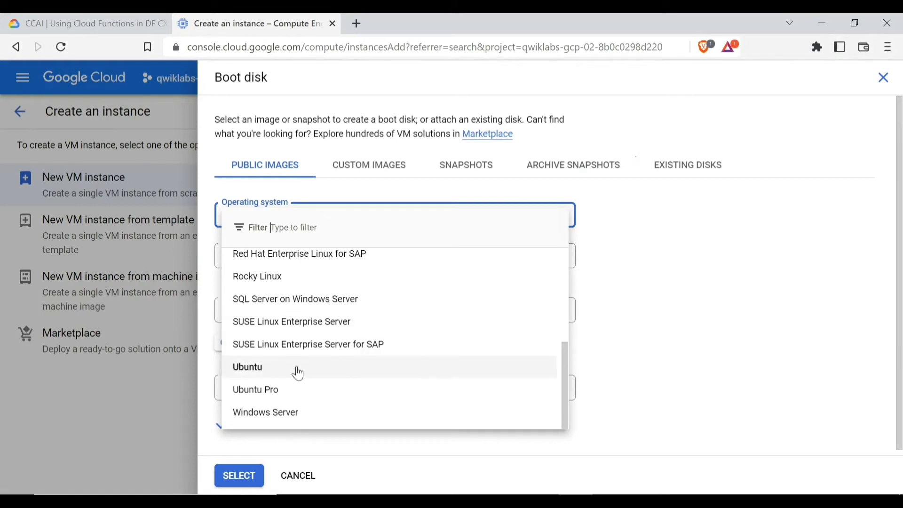
{"action": "left_click", "coordinate": [270, 369]}
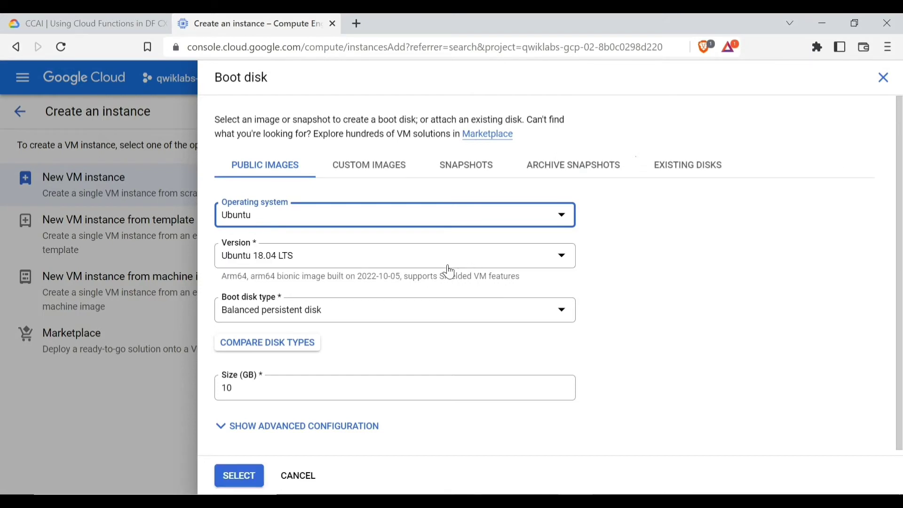
{"action": "left_click", "coordinate": [530, 256]}
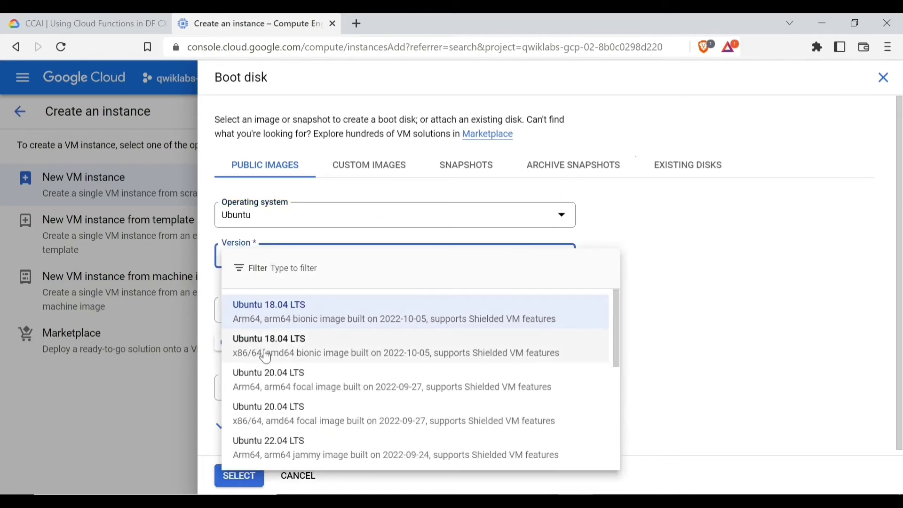
{"action": "left_click", "coordinate": [267, 356]}
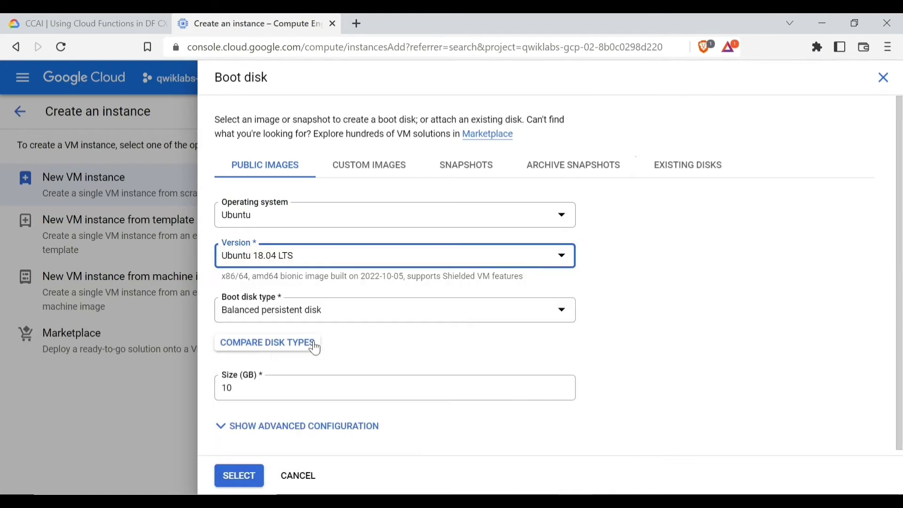
{"action": "left_click", "coordinate": [232, 478]}
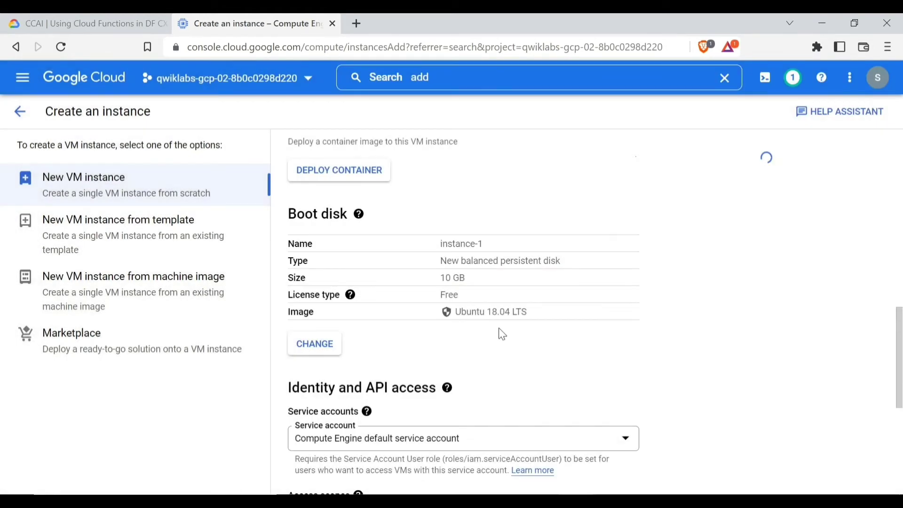
Allow HTTP and HTTPS traffic on instance-1 and create the VM
{"action": "scroll", "coordinate": [501, 327], "scroll_direction": "down", "scroll_amount": 4}
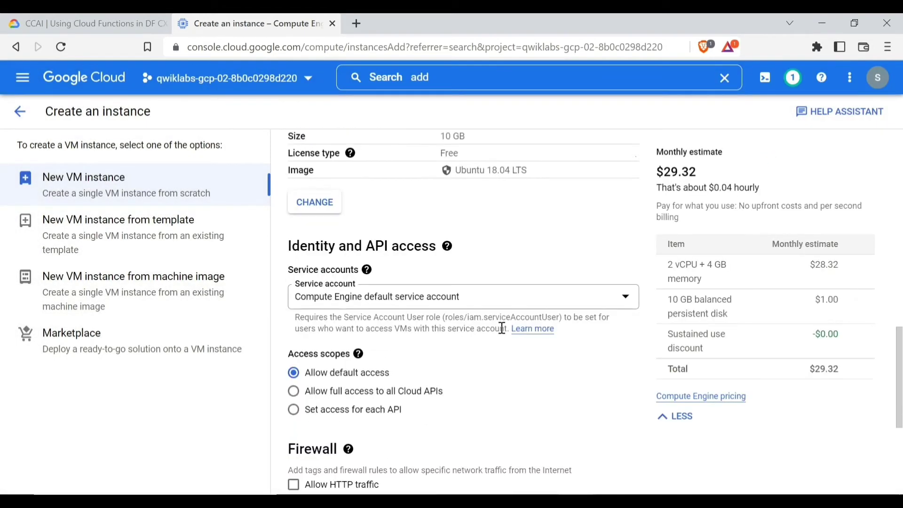
{"action": "scroll", "coordinate": [464, 332], "scroll_direction": "down", "scroll_amount": 2}
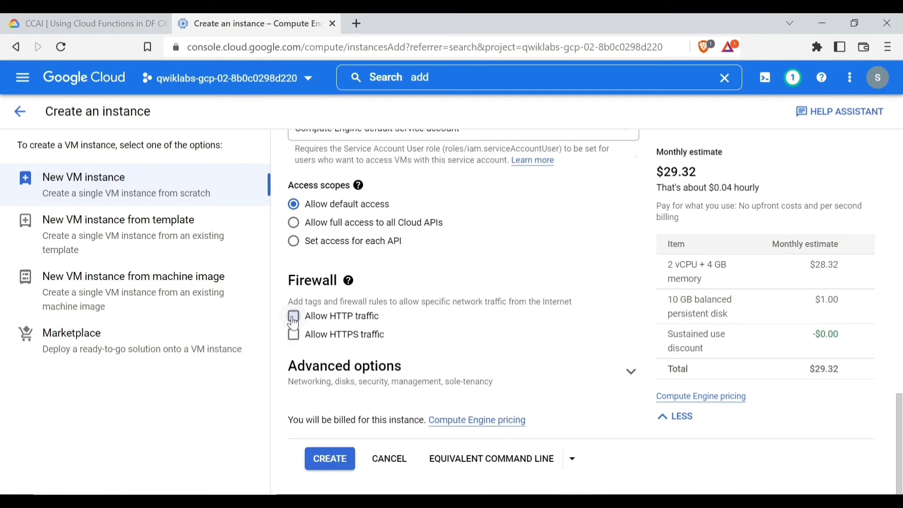
{"action": "left_click", "coordinate": [293, 323]}
{"action": "left_click", "coordinate": [318, 347]}
{"action": "left_click", "coordinate": [320, 459]}
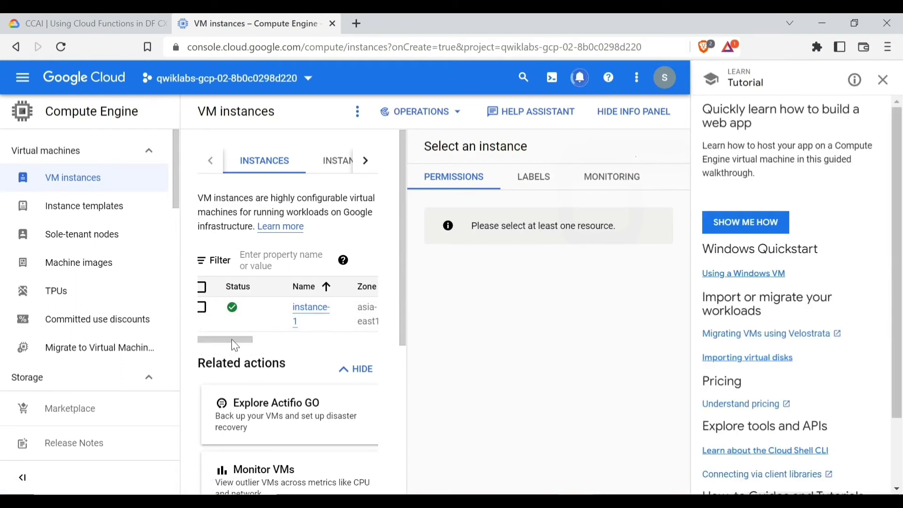
Open an SSH session to instance-1 in a browser window
{"action": "left_click_drag", "start_coordinate": [233, 340], "coordinate": [356, 346]}
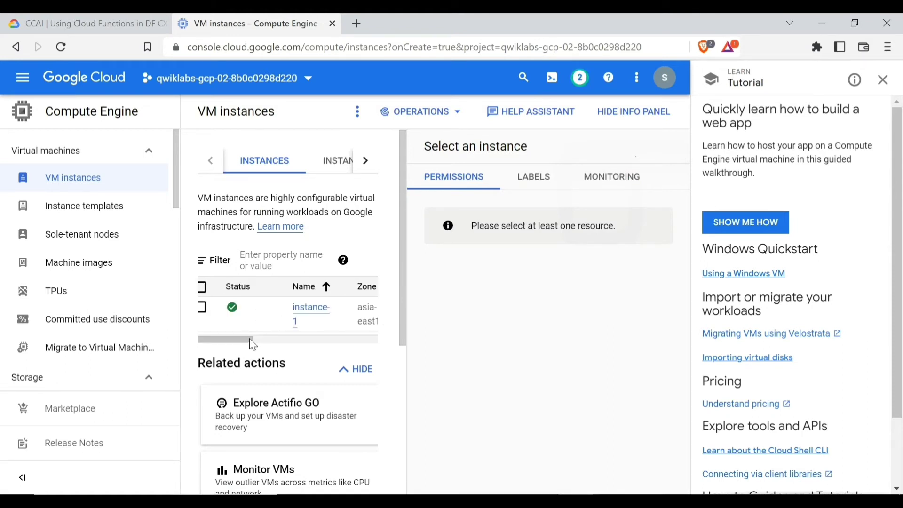
{"action": "left_click_drag", "start_coordinate": [246, 337], "coordinate": [382, 339]}
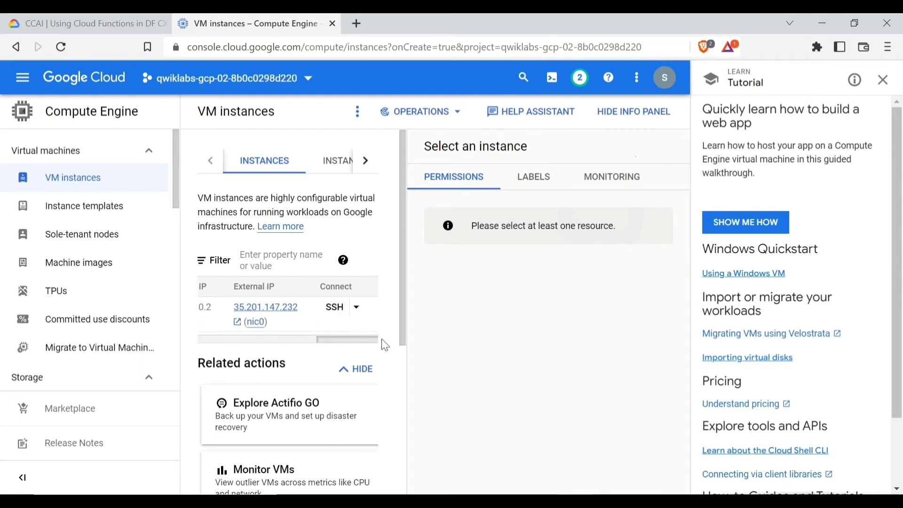
{"action": "left_click", "coordinate": [357, 309]}
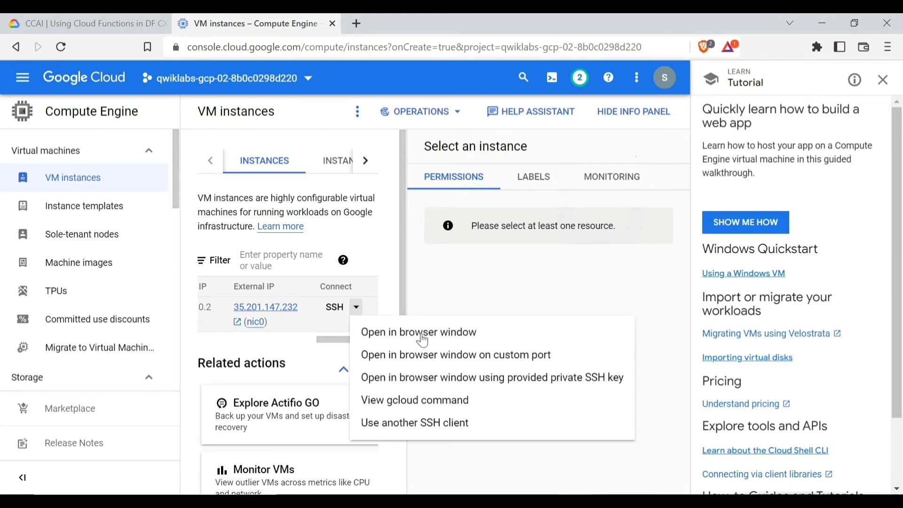
{"action": "left_click", "coordinate": [448, 336]}
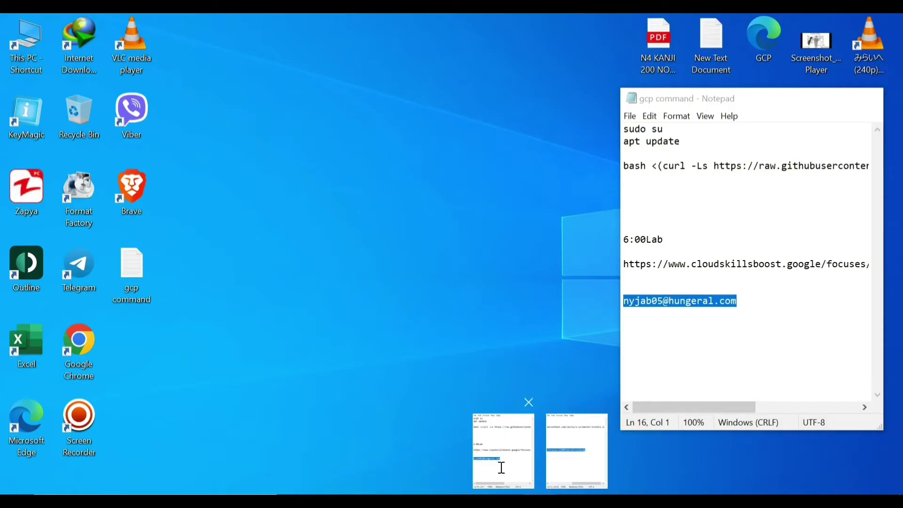
Copy 'sudo su' from the notes and run it in the SSH terminal to become root
{"action": "left_click", "coordinate": [502, 468]}
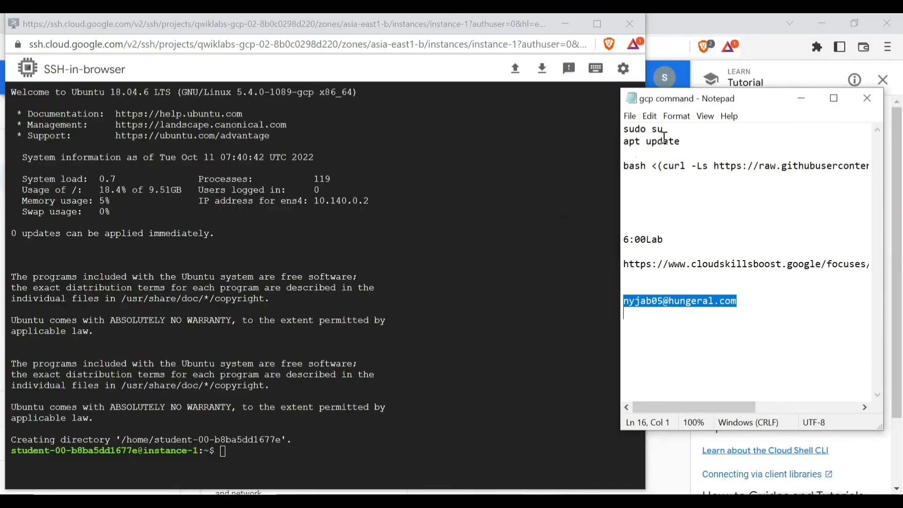
{"action": "left_click_drag", "start_coordinate": [664, 131], "coordinate": [626, 131]}
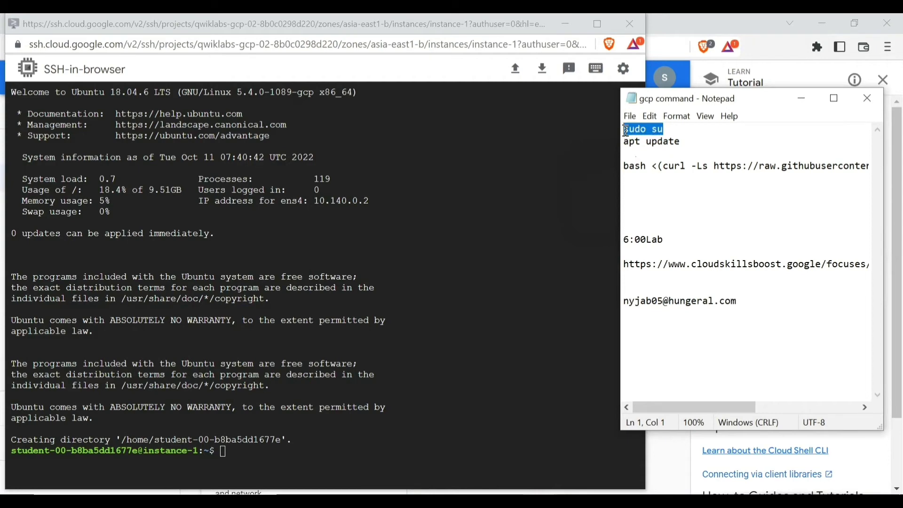
{"action": "right_click", "coordinate": [626, 131]}
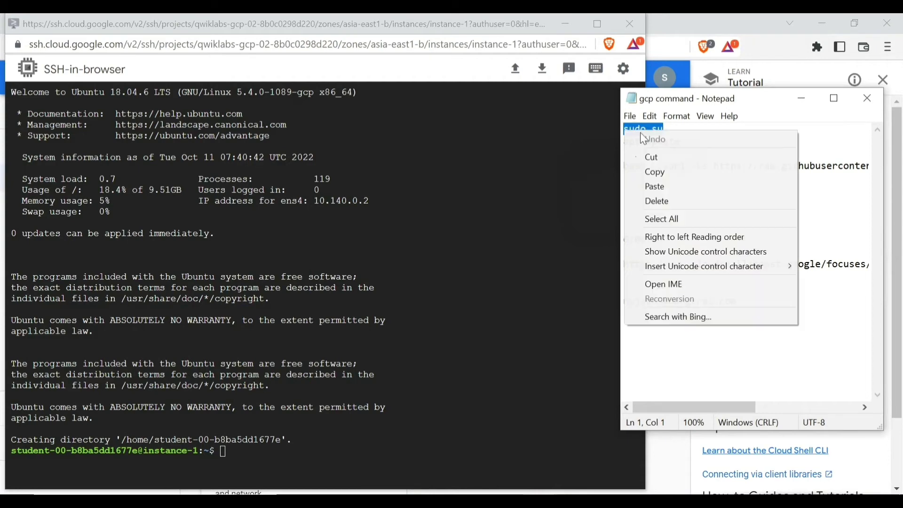
{"action": "left_click", "coordinate": [660, 178]}
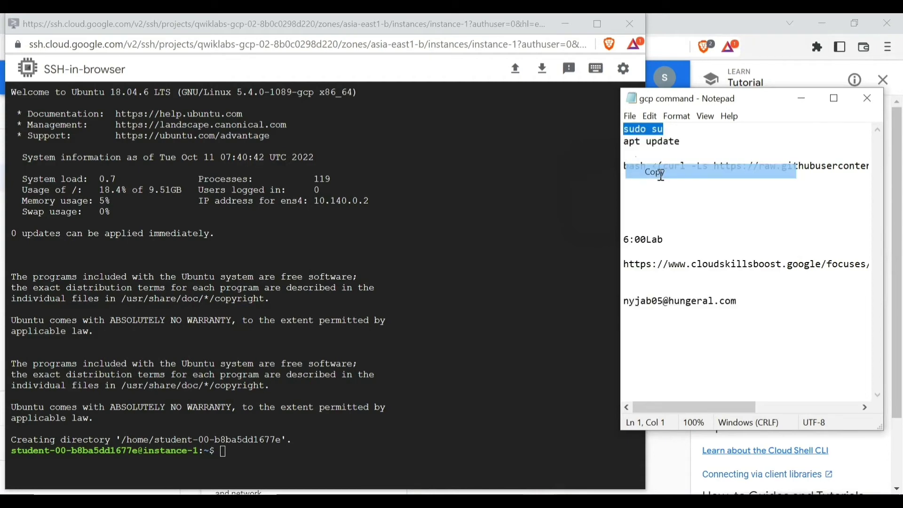
{"action": "left_click", "coordinate": [226, 453]}
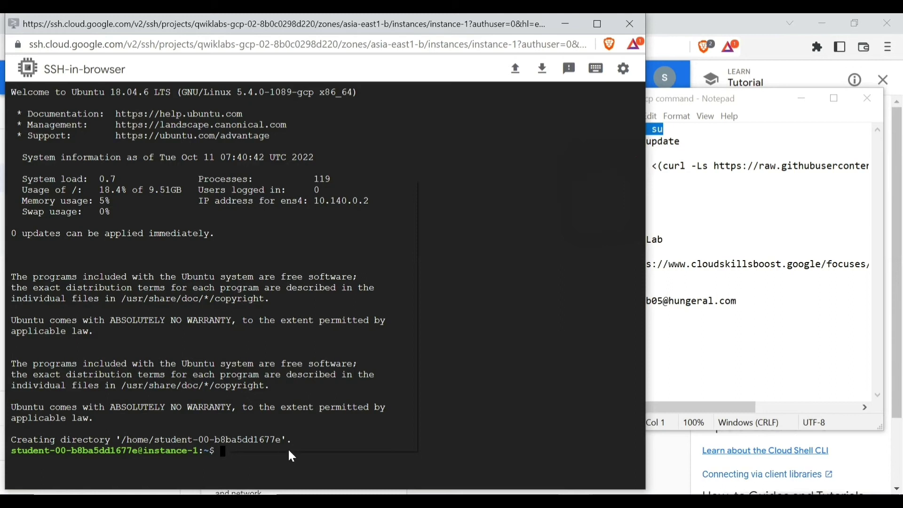
{"action": "right_click", "coordinate": [225, 449]}
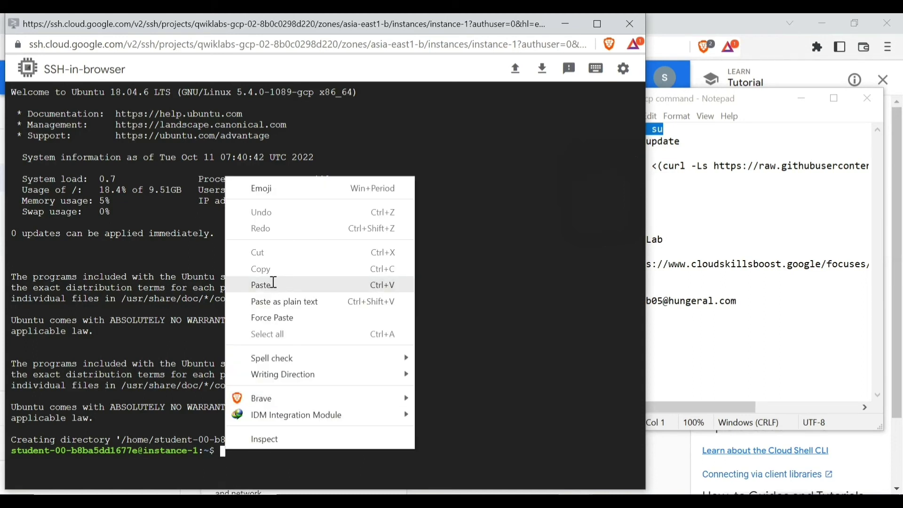
{"action": "left_click", "coordinate": [277, 285]}
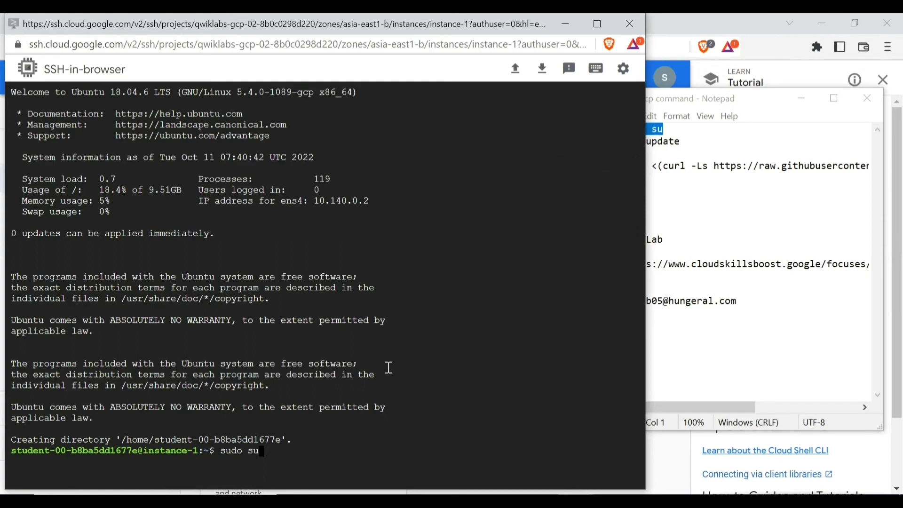
{"action": "key", "text": "Return"}
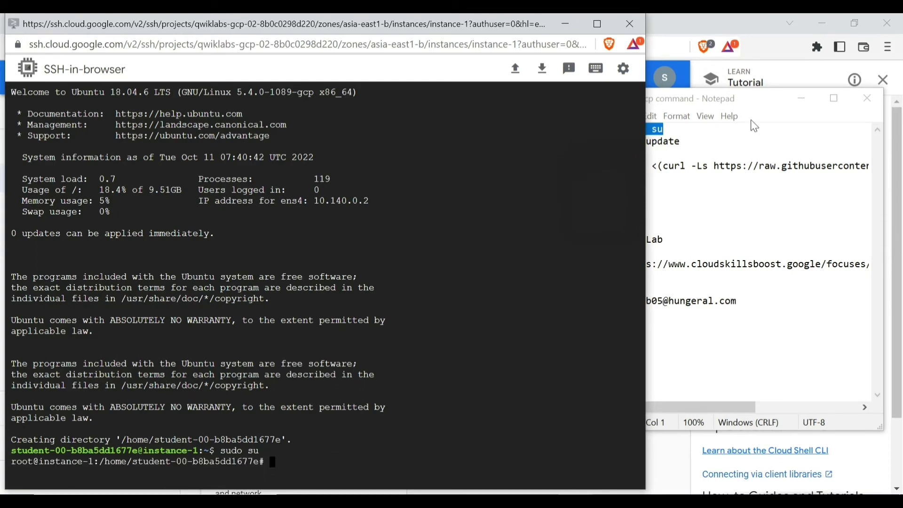
Copy 'apt update' from the notes and run it at the root prompt
{"action": "left_click_drag", "start_coordinate": [687, 141], "coordinate": [626, 141]}
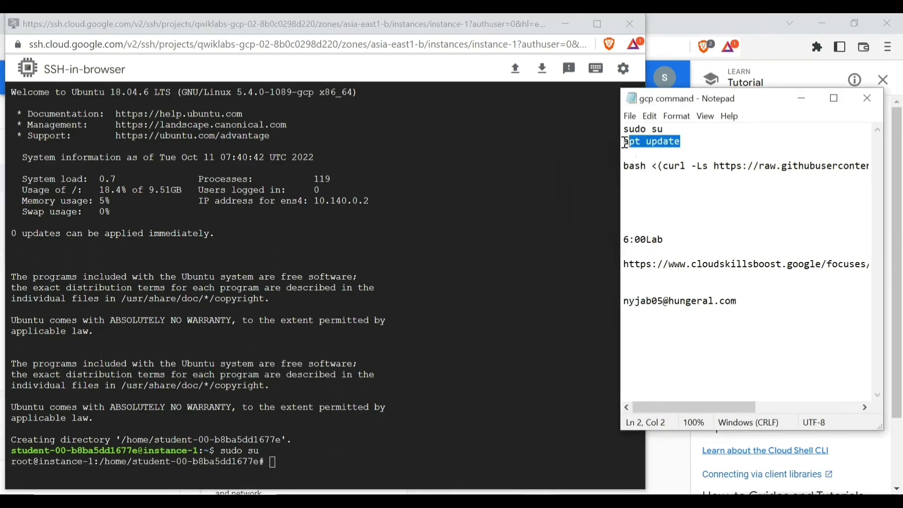
{"action": "right_click", "coordinate": [626, 141]}
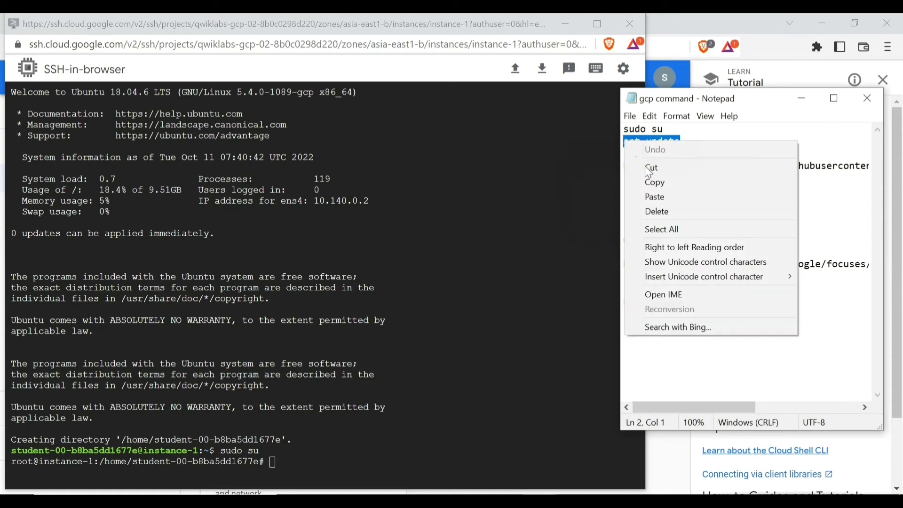
{"action": "left_click", "coordinate": [663, 185]}
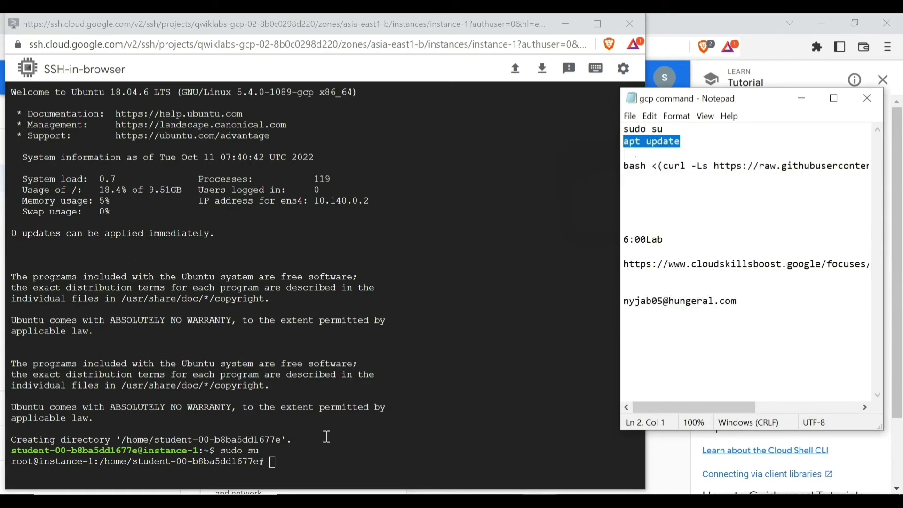
{"action": "left_click", "coordinate": [282, 461]}
{"action": "right_click", "coordinate": [281, 459]}
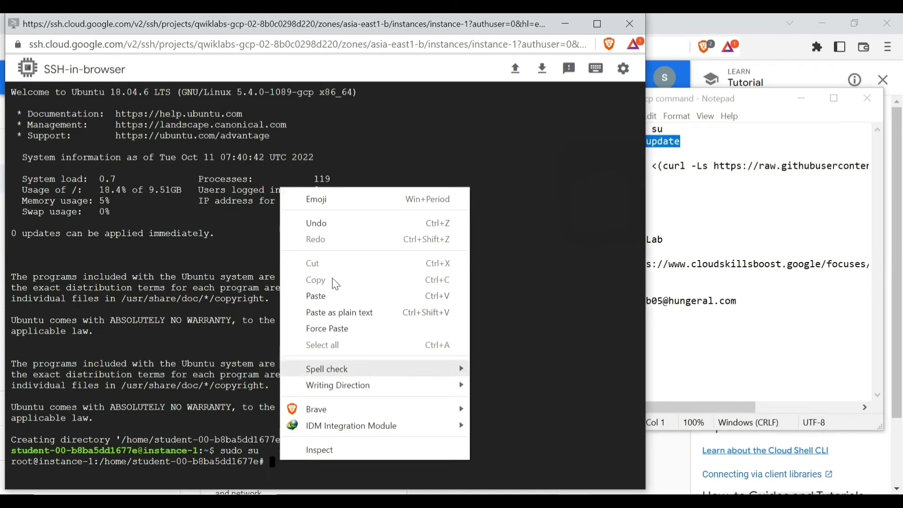
{"action": "left_click", "coordinate": [325, 297]}
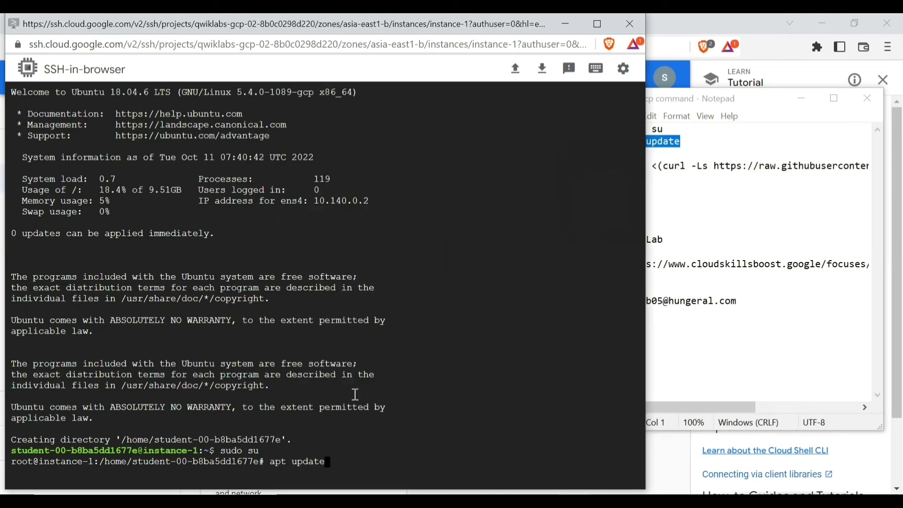
{"action": "key", "text": "Return"}
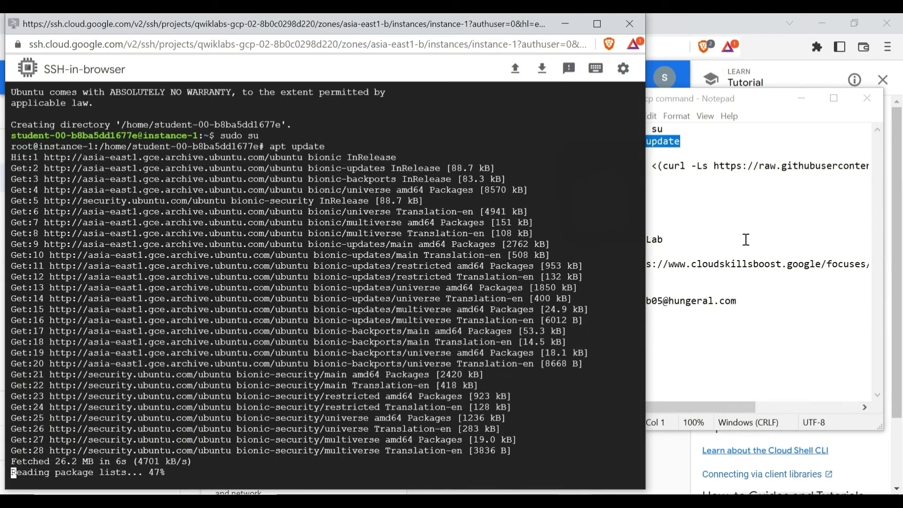
Cut the account e-mail line from the notes and select the x-ui bash curl install command
{"action": "left_click_drag", "start_coordinate": [762, 302], "coordinate": [594, 302]}
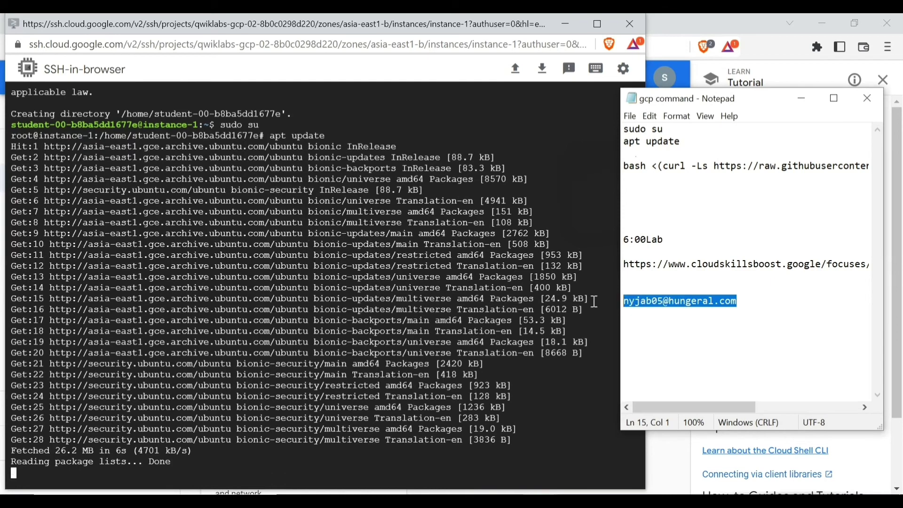
{"action": "key", "text": "ctrl+x"}
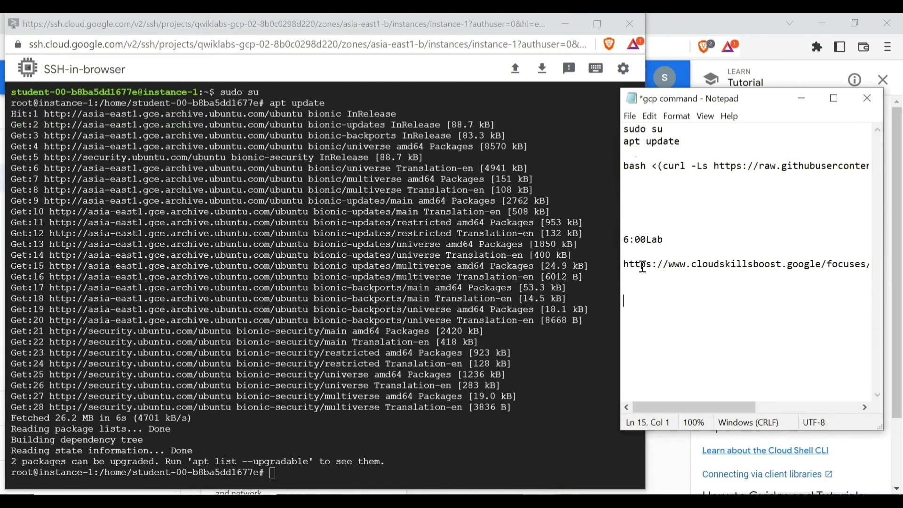
{"action": "left_click_drag", "start_coordinate": [624, 166], "coordinate": [880, 166]}
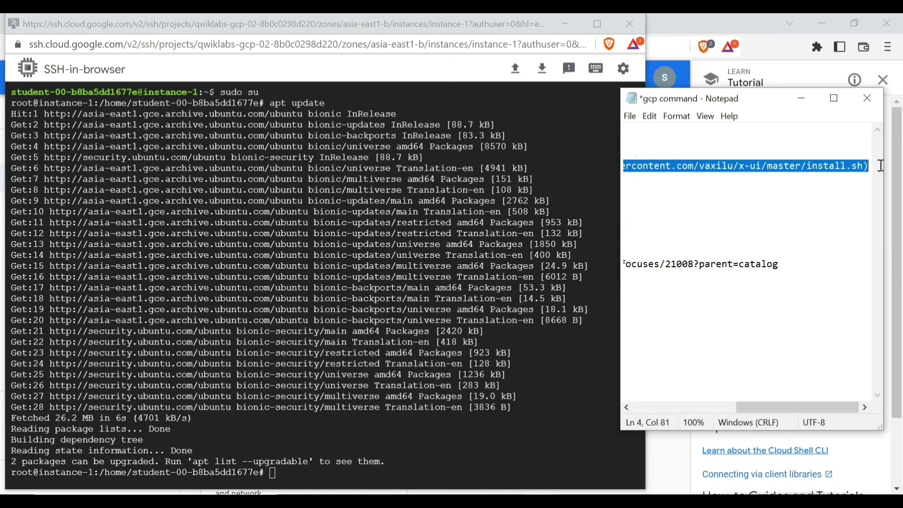
{"action": "right_click", "coordinate": [715, 165]}
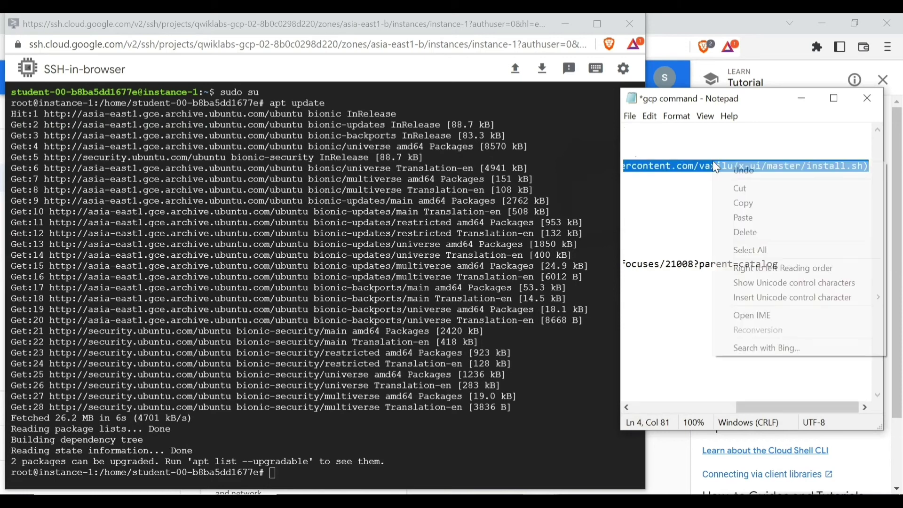
Paste the x-ui curl install command into the SSH terminal, run it with default settings, then minimize
{"action": "left_click", "coordinate": [745, 204]}
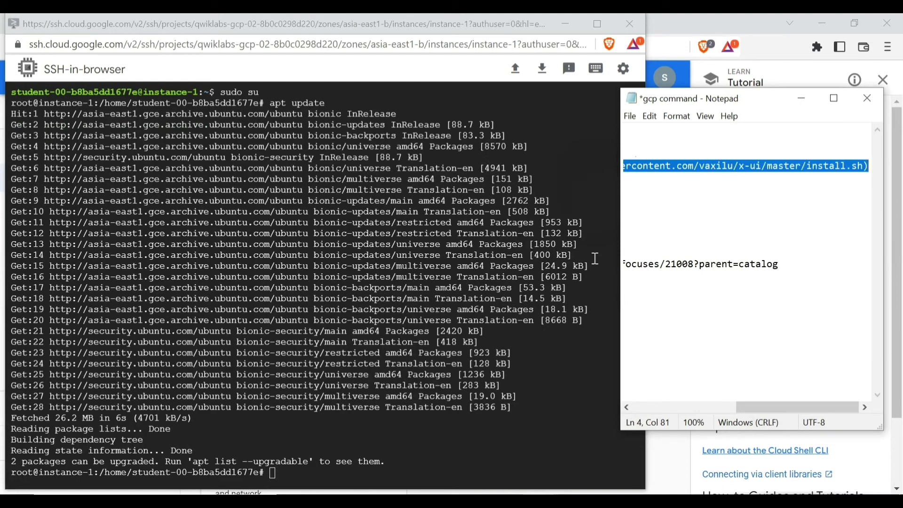
{"action": "right_click", "coordinate": [278, 476]}
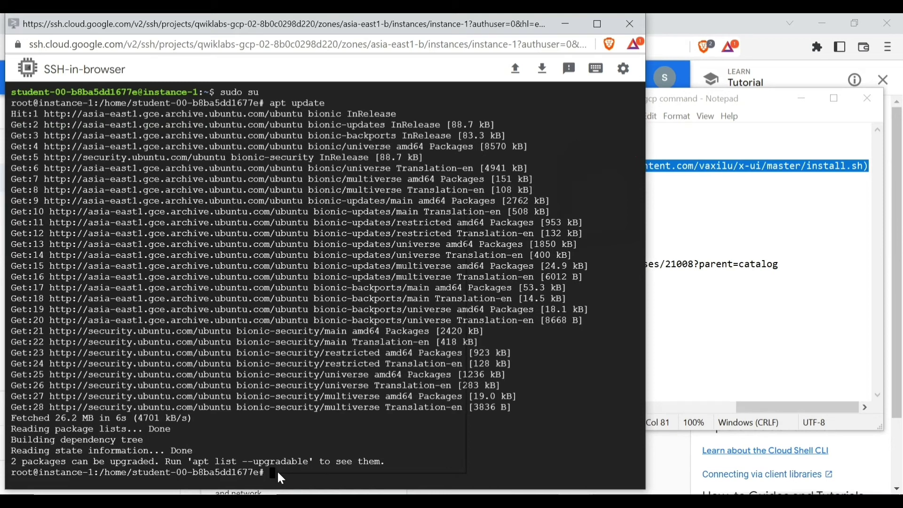
{"action": "left_click", "coordinate": [509, 455]}
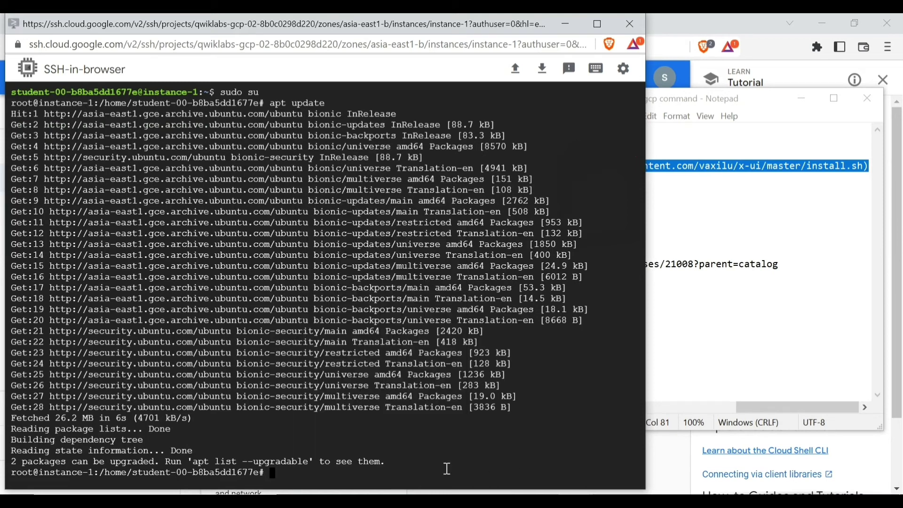
{"action": "right_click", "coordinate": [284, 473]}
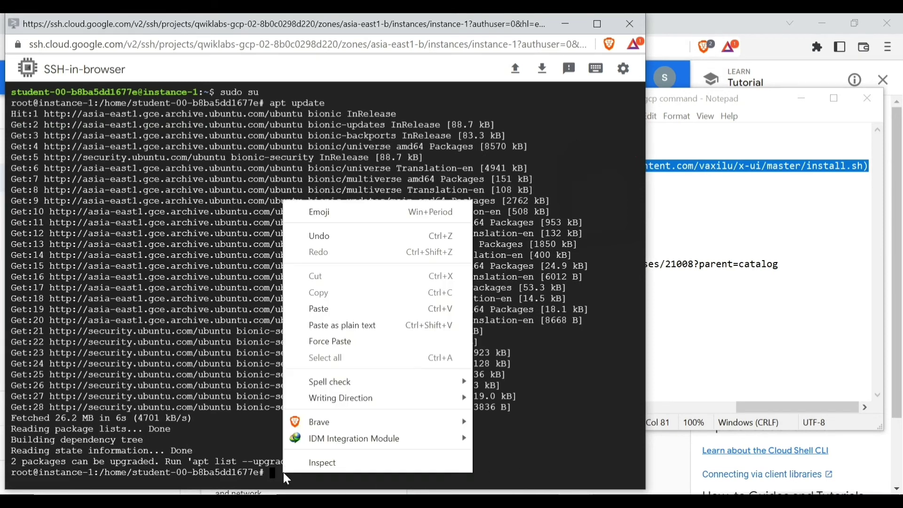
{"action": "left_click", "coordinate": [325, 310]}
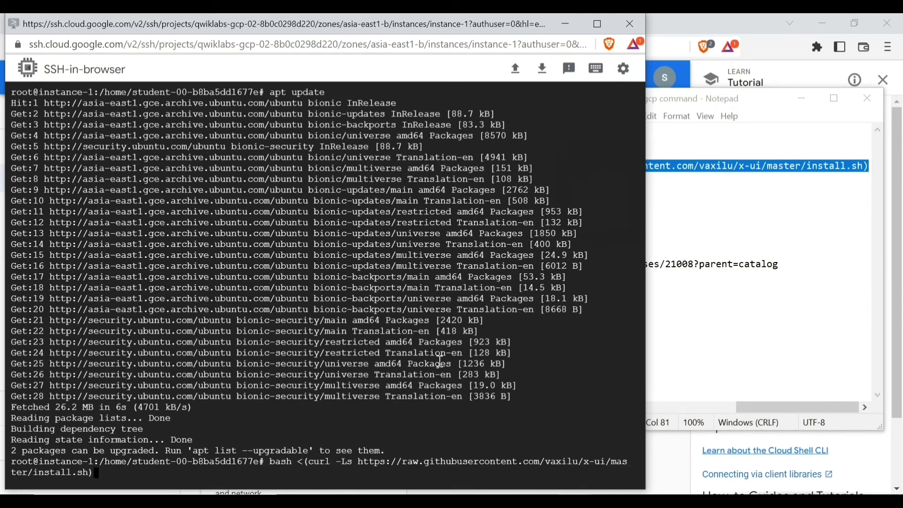
{"action": "key", "text": "Return"}
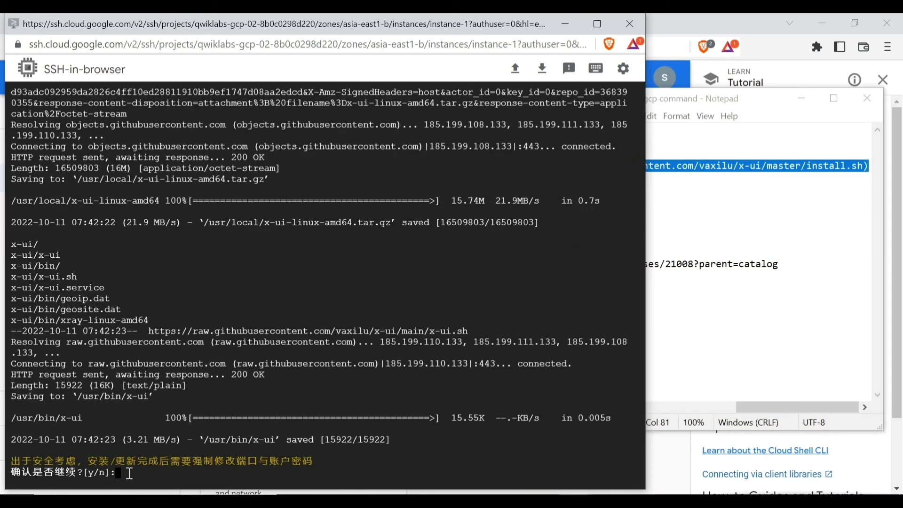
{"action": "key", "text": "Return"}
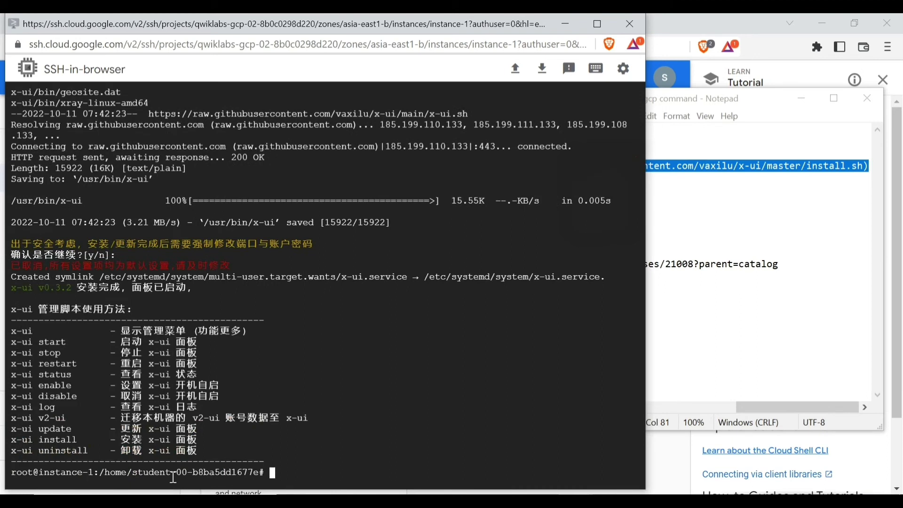
{"action": "left_click", "coordinate": [568, 26]}
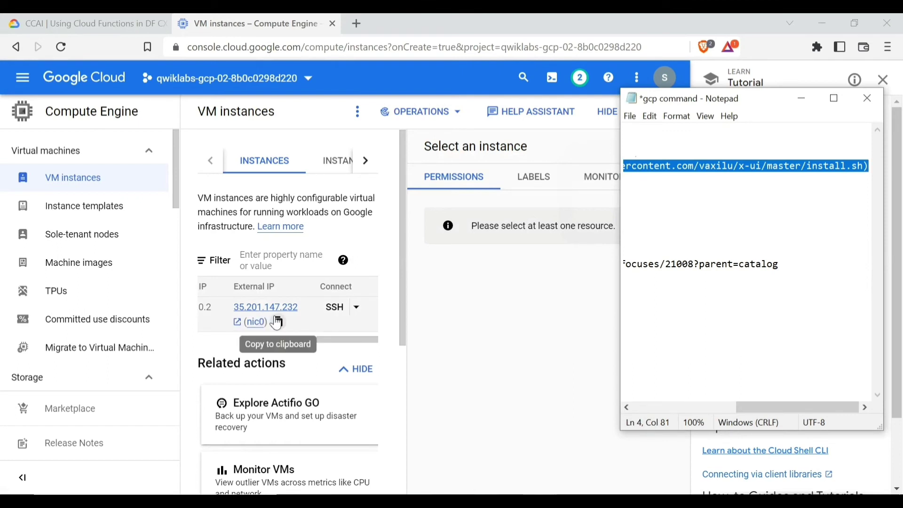
Copy instance-1's external IP 35.201.147.232 from the VM instances page
{"action": "left_click", "coordinate": [279, 324]}
{"action": "left_click", "coordinate": [278, 324]}
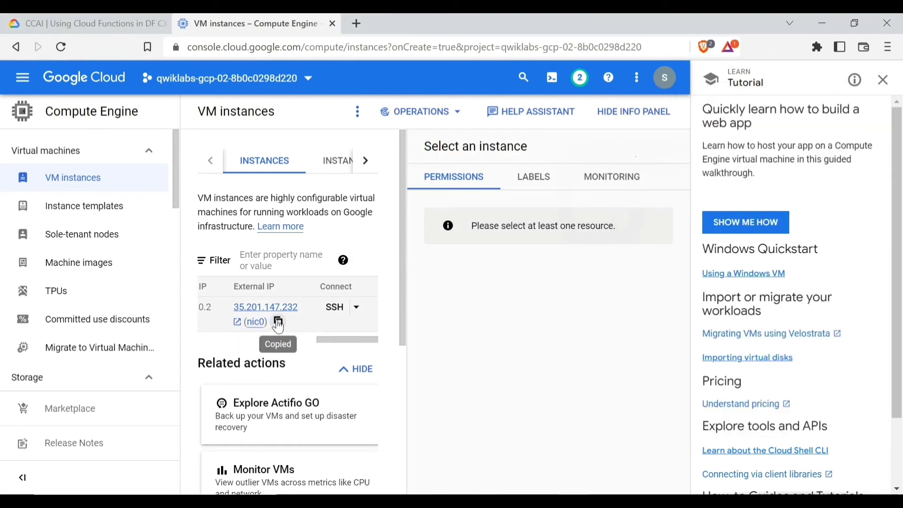
In a new Brave tab, load 35.201.147.232:54321 to reach the x-ui login page
{"action": "left_click", "coordinate": [353, 24]}
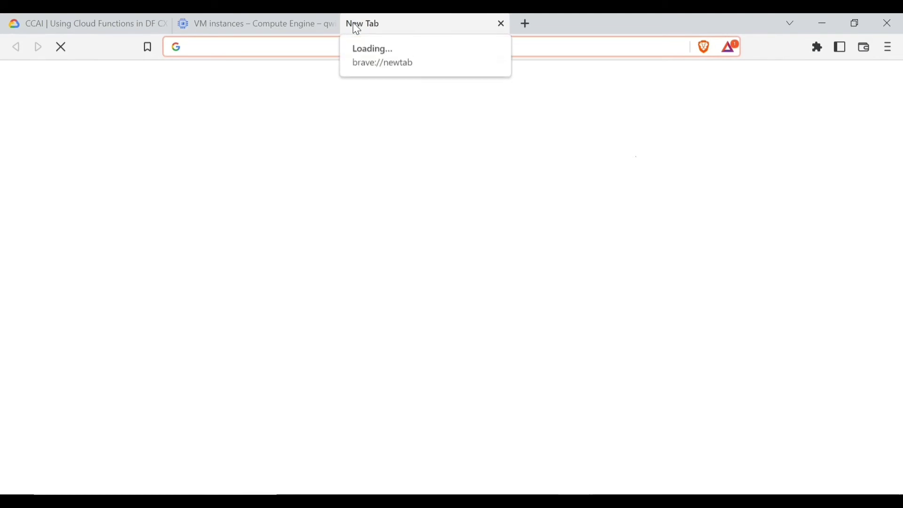
{"action": "key", "text": "ctrl+v"}
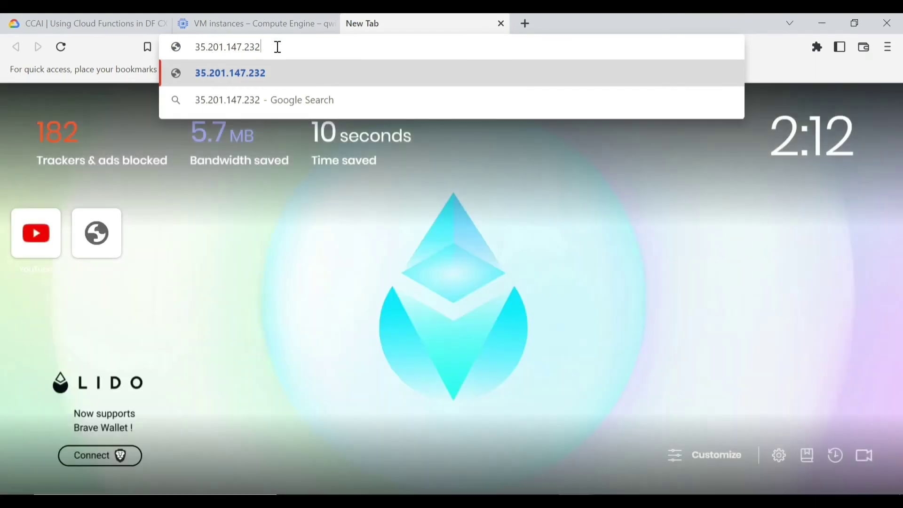
{"action": "triple_click", "coordinate": [276, 47]}
{"action": "key", "text": "End"}
{"action": "key", "text": "shift+Left"}
{"action": "key", "text": "shift+Left"}
{"action": "key", "text": "shift+Left"}
{"action": "key", "text": "Home"}
{"action": "key", "text": "shift+Right"}
{"action": "key", "text": "shift+Right"}
{"action": "key", "text": "shift+Right"}
{"action": "key", "text": "shift+Right"}
{"action": "key", "text": "shift+Right"}
{"action": "key", "text": "shift+Right"}
{"action": "key", "text": "shift+Right"}
{"action": "key", "text": "shift+Right"}
{"action": "key", "text": "shift+Right"}
{"action": "key", "text": "shift+Right"}
{"action": "key", "text": "shift+Right"}
{"action": "key", "text": "shift+Right"}
{"action": "key", "text": "shift+Right"}
{"action": "key", "text": "shift+Right"}
{"action": "right_click", "coordinate": [239, 47]}
{"action": "left_click", "coordinate": [271, 139]}
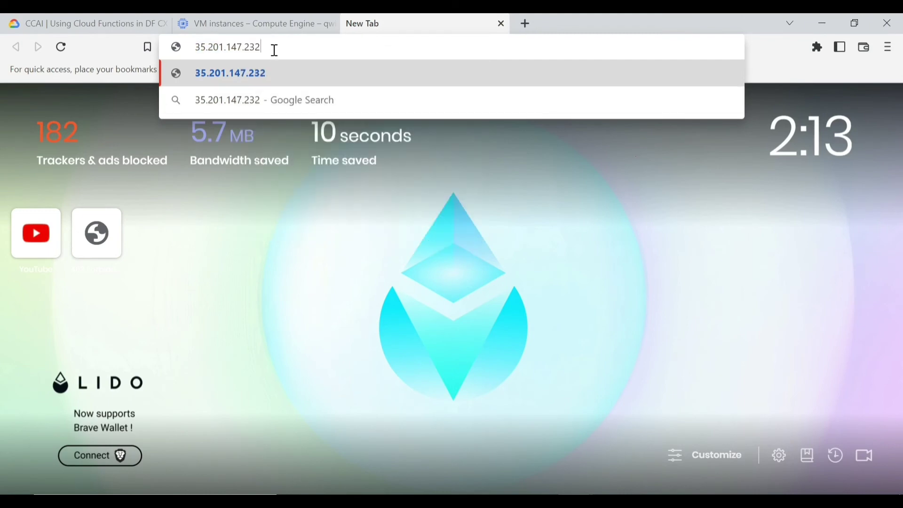
{"action": "type", "text": ":"}
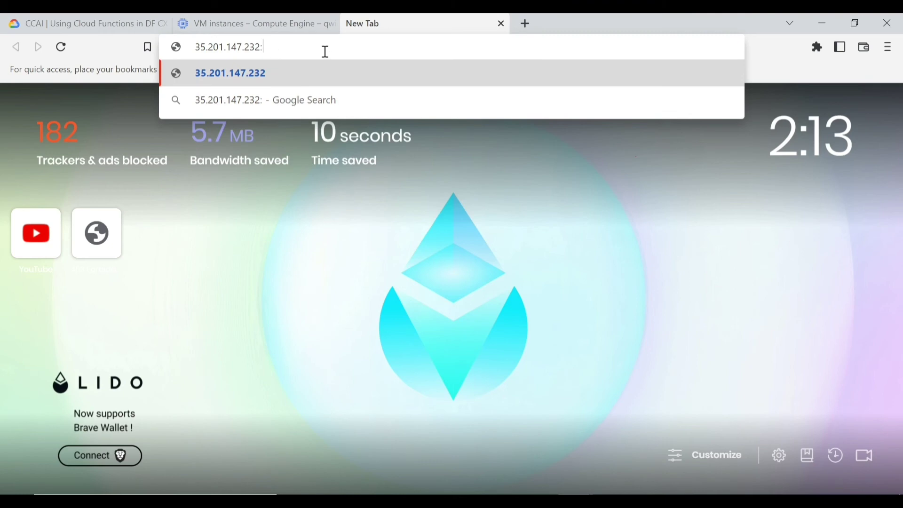
{"action": "type", "text": "54"}
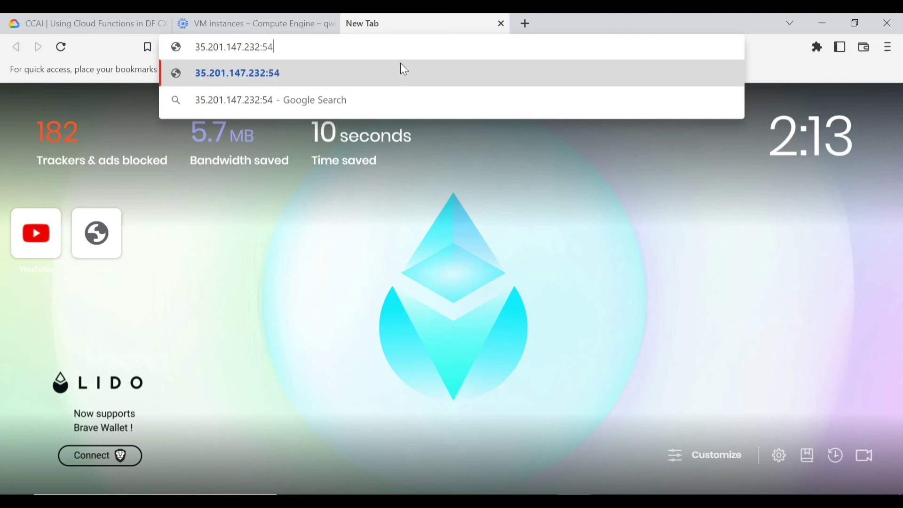
{"action": "type", "text": "321"}
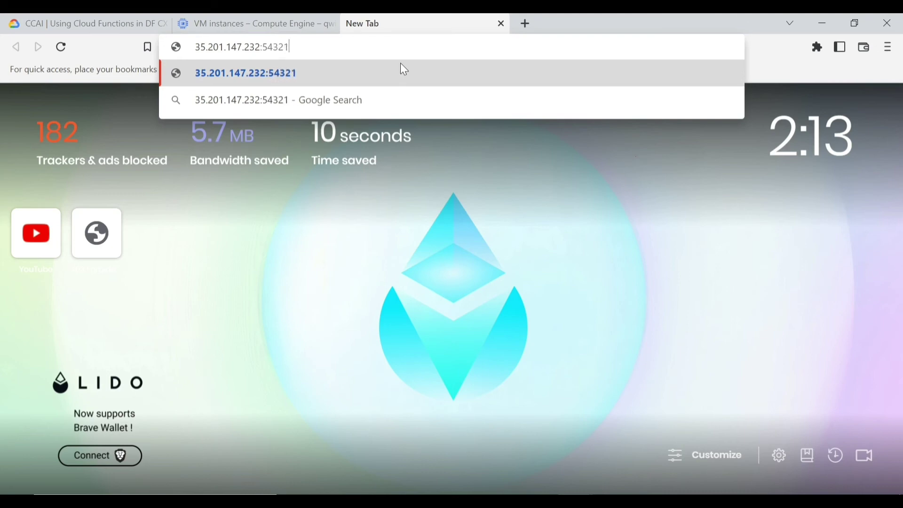
{"action": "key", "text": "Return"}
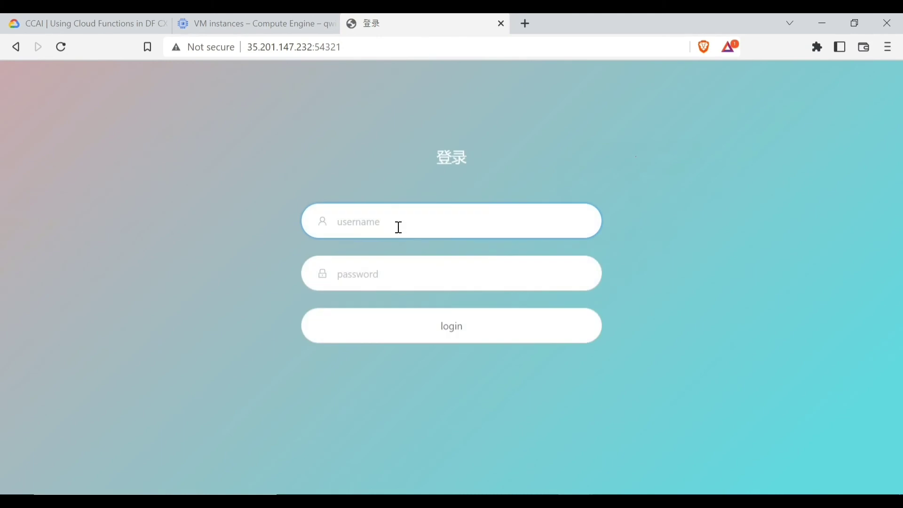
Log in to the x-ui panel with the default username, reusing it as the password
{"action": "type", "text": "admin"}
{"action": "key", "text": "shift+Left"}
{"action": "key", "text": "shift+Left"}
{"action": "key", "text": "shift+Left"}
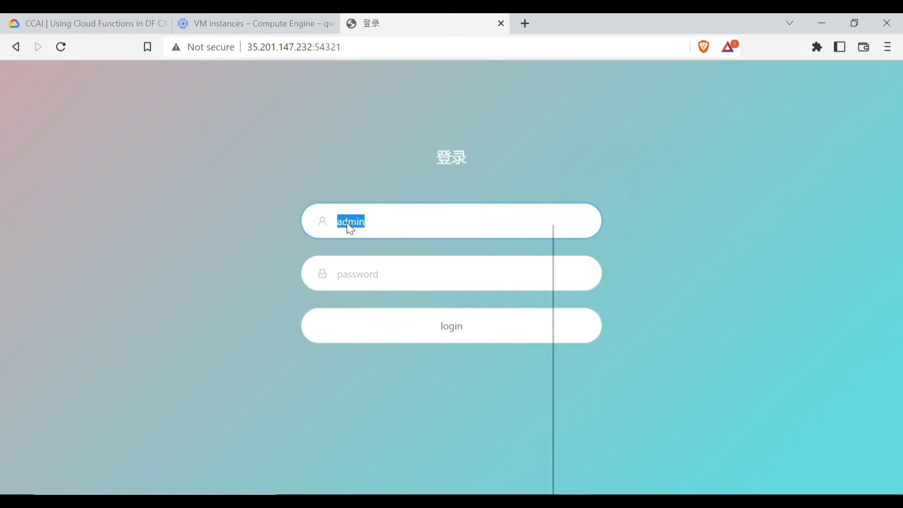
{"action": "right_click", "coordinate": [347, 223]}
{"action": "left_click", "coordinate": [383, 273]}
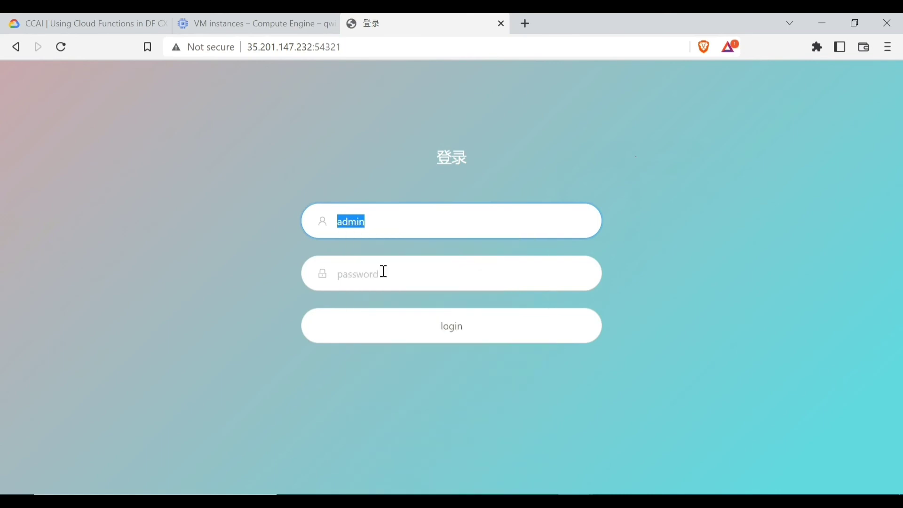
{"action": "left_click", "coordinate": [352, 272]}
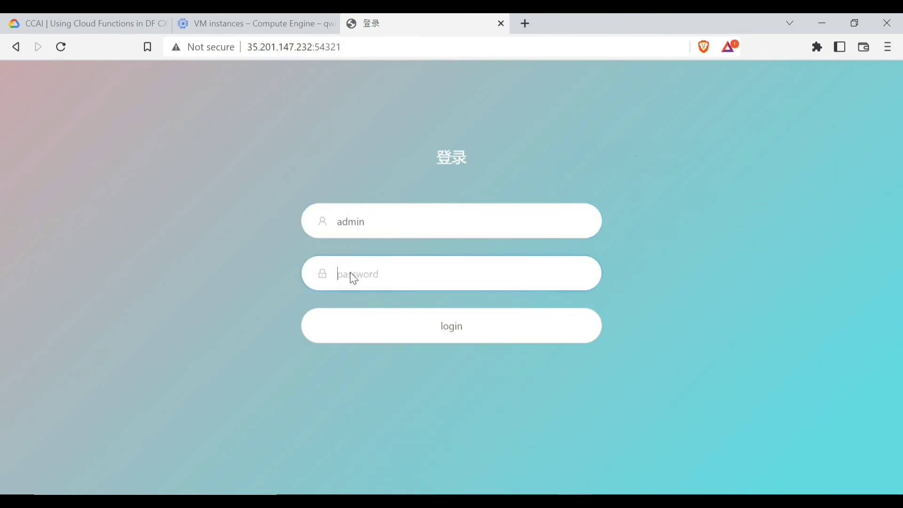
{"action": "right_click", "coordinate": [353, 275]}
{"action": "left_click", "coordinate": [386, 332]}
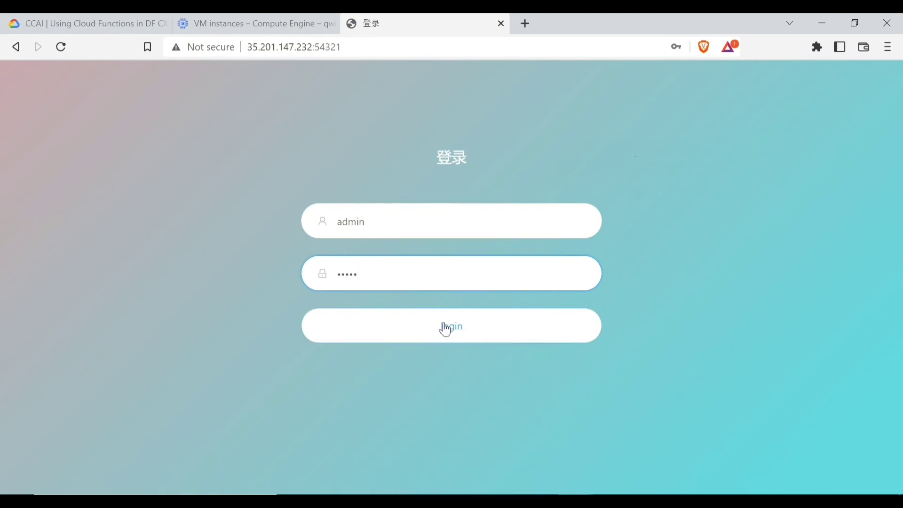
{"action": "left_click", "coordinate": [431, 331]}
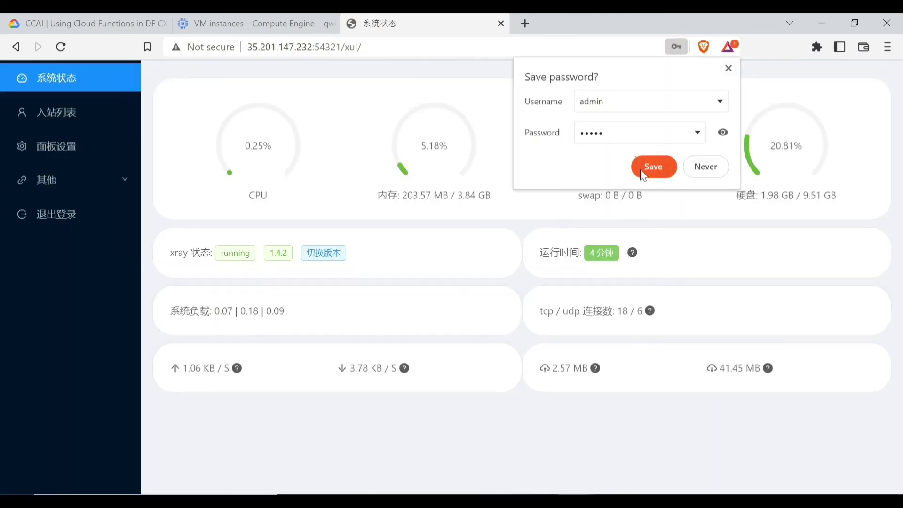
Decline Brave's save-password prompt and go to the 入站列表 inbound list page
{"action": "left_click", "coordinate": [705, 167]}
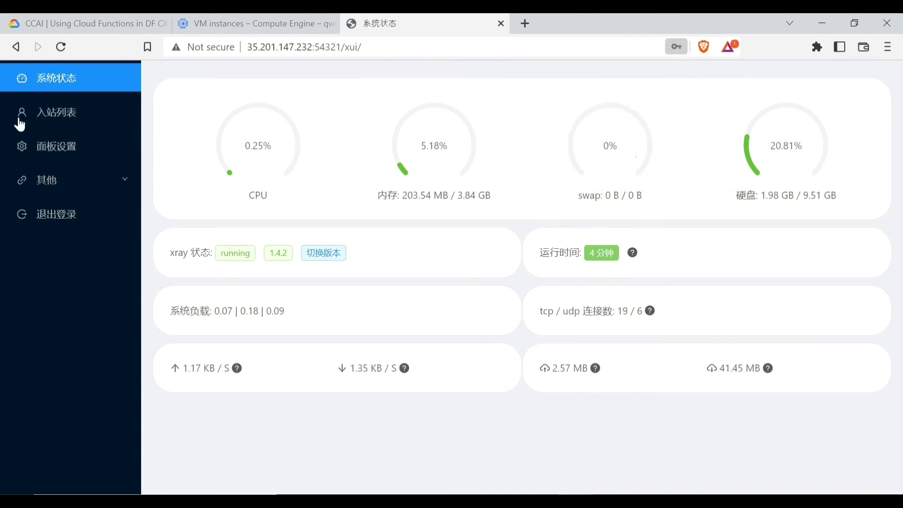
{"action": "left_click", "coordinate": [60, 112]}
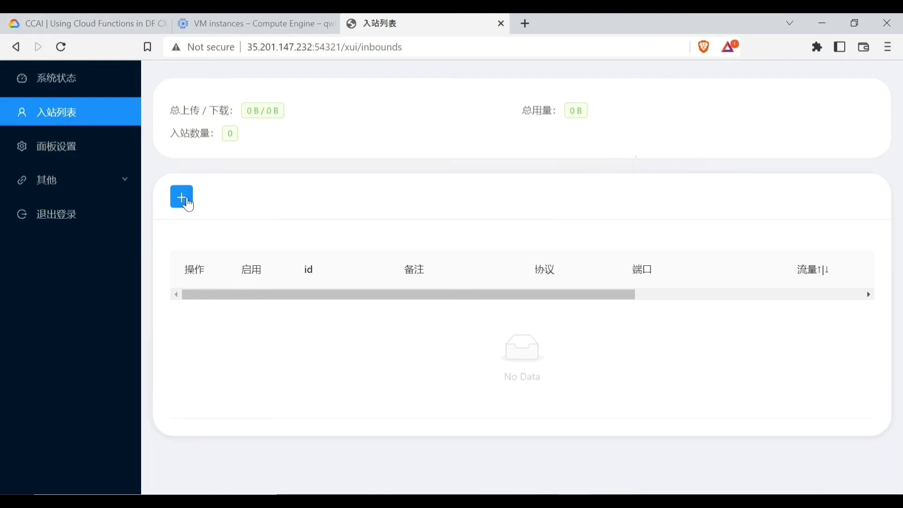
Add a shadowsocks inbound on port 20108 with a remark ending in '8 00PM'
{"action": "left_click", "coordinate": [188, 203]}
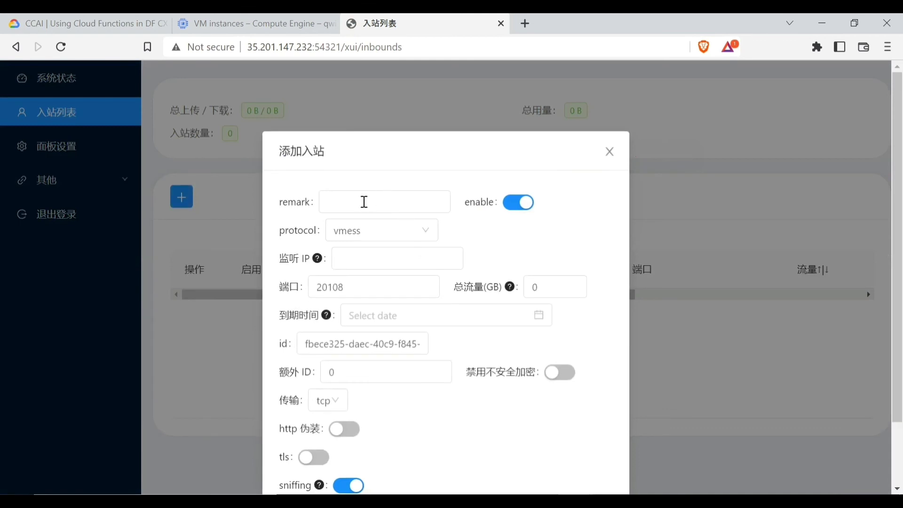
{"action": "left_click", "coordinate": [364, 202]}
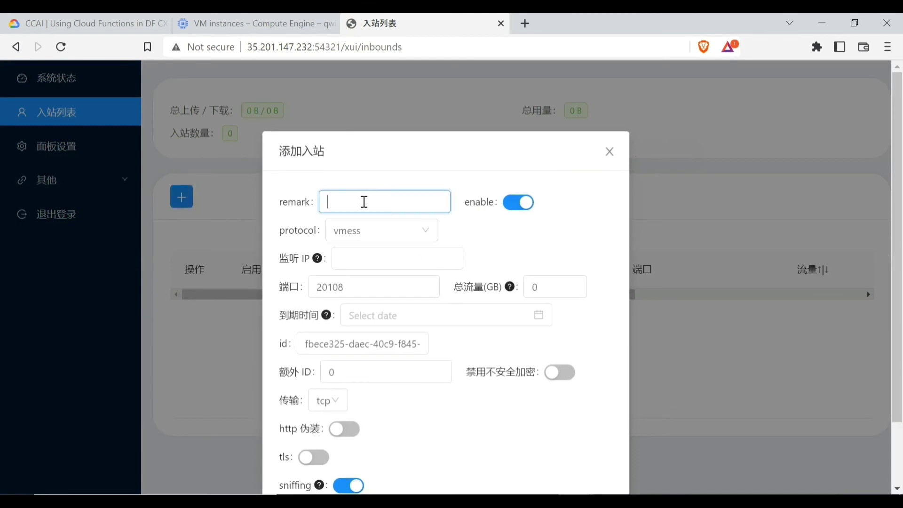
{"action": "type", "text": "ZAWZAWAUNG"}
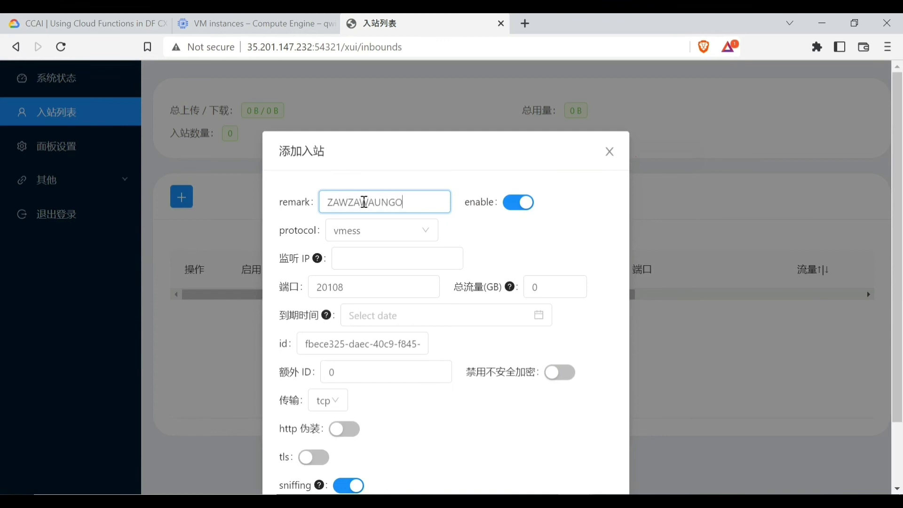
{"action": "type", "text": " OFFICIALS"}
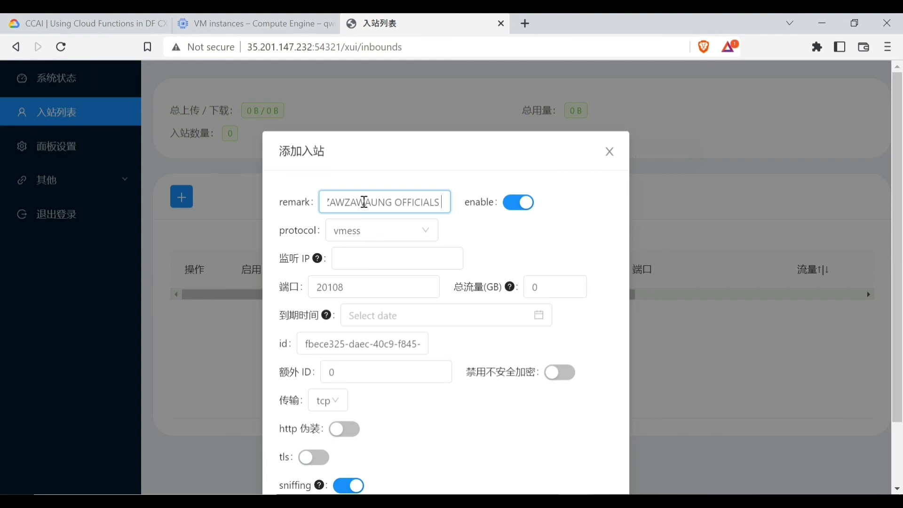
{"action": "type", "text": "8"}
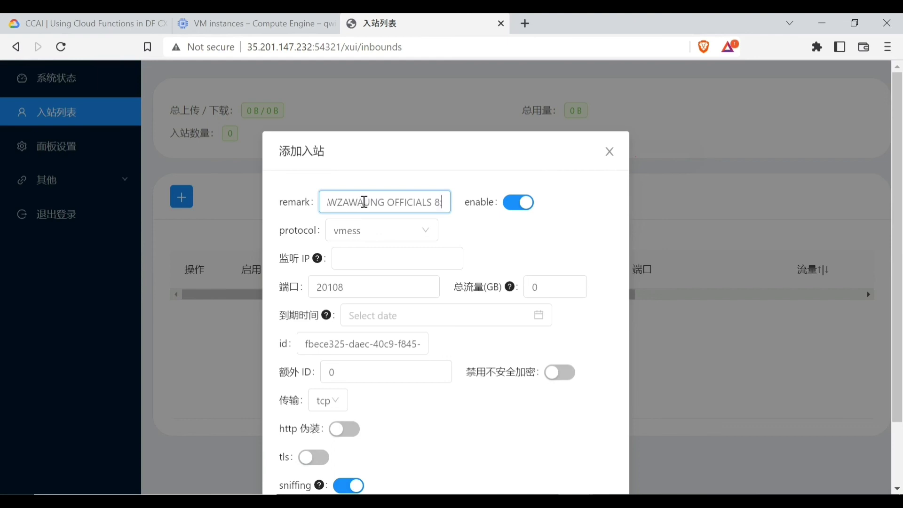
{"action": "type", "text": " 00P"}
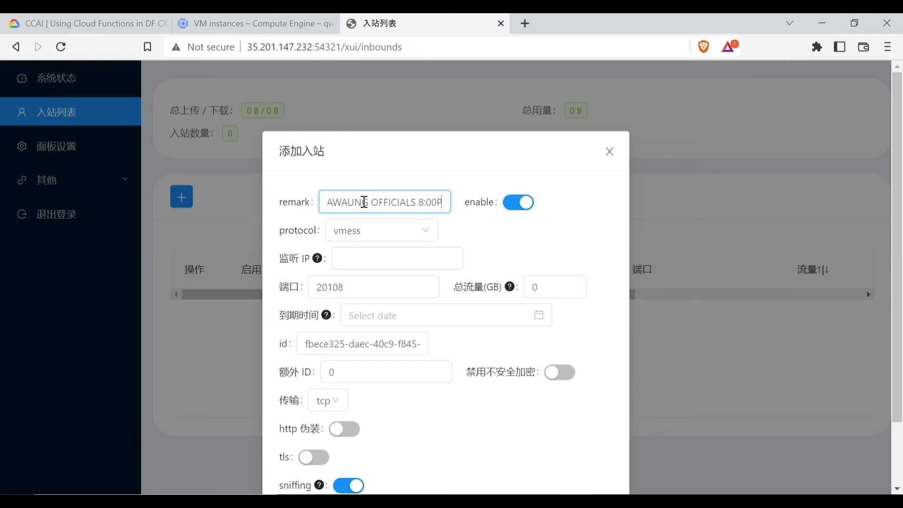
{"action": "type", "text": "M"}
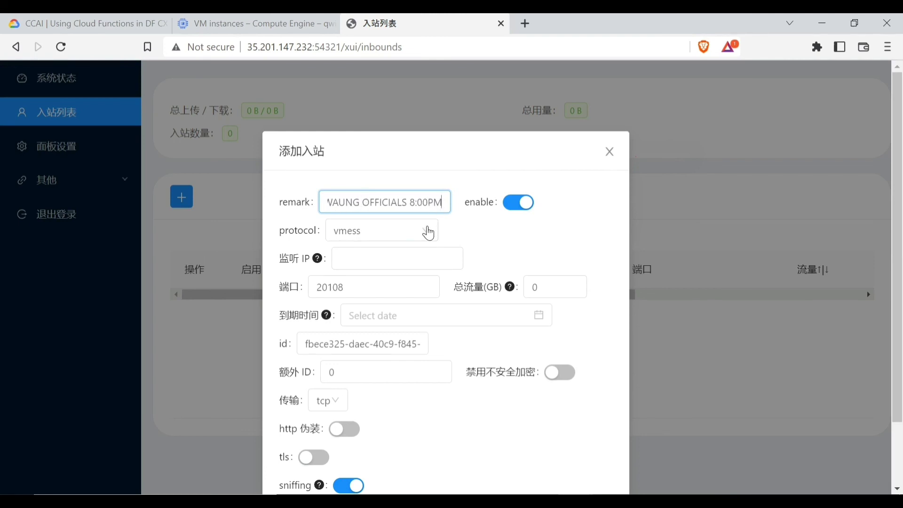
{"action": "left_click", "coordinate": [428, 232]}
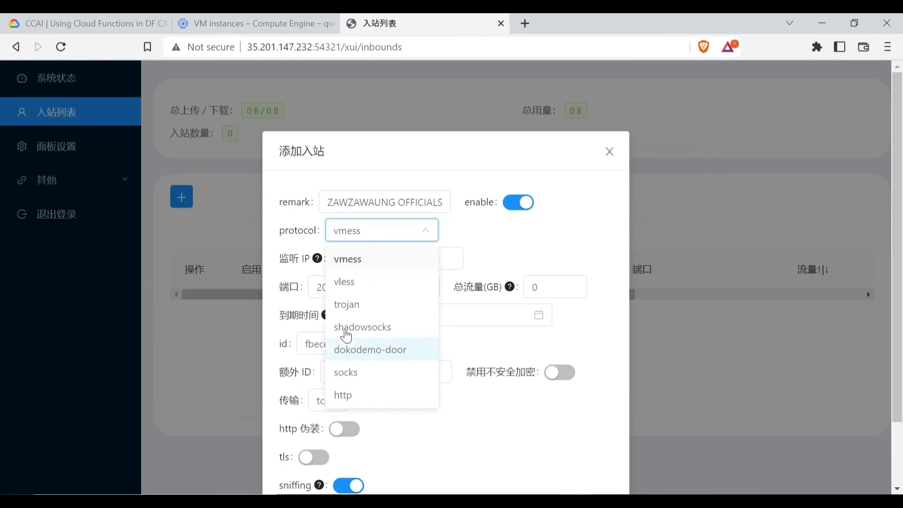
{"action": "left_click", "coordinate": [348, 329]}
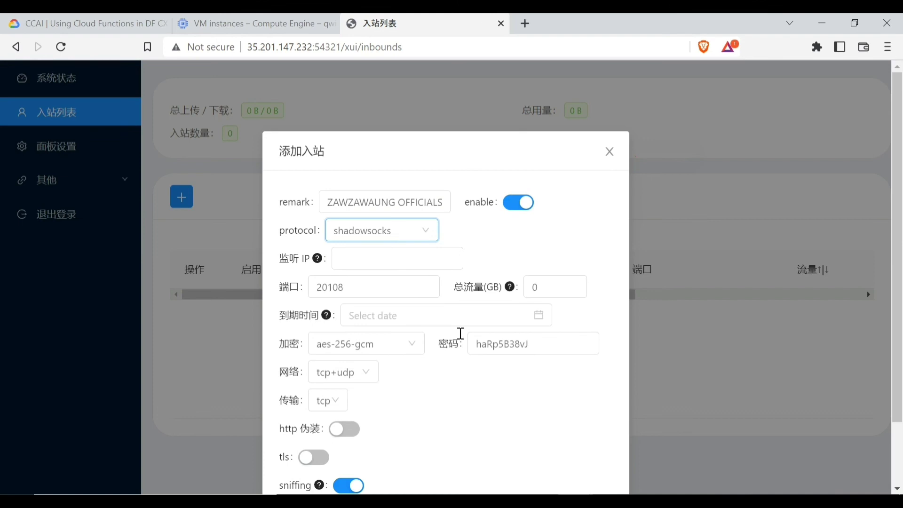
{"action": "scroll", "coordinate": [559, 259], "scroll_direction": "down", "scroll_amount": 2}
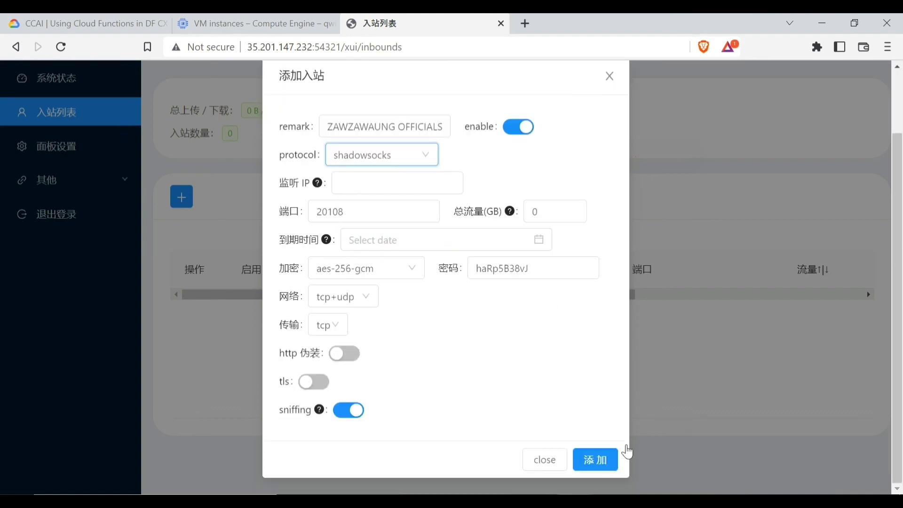
{"action": "left_click", "coordinate": [599, 474]}
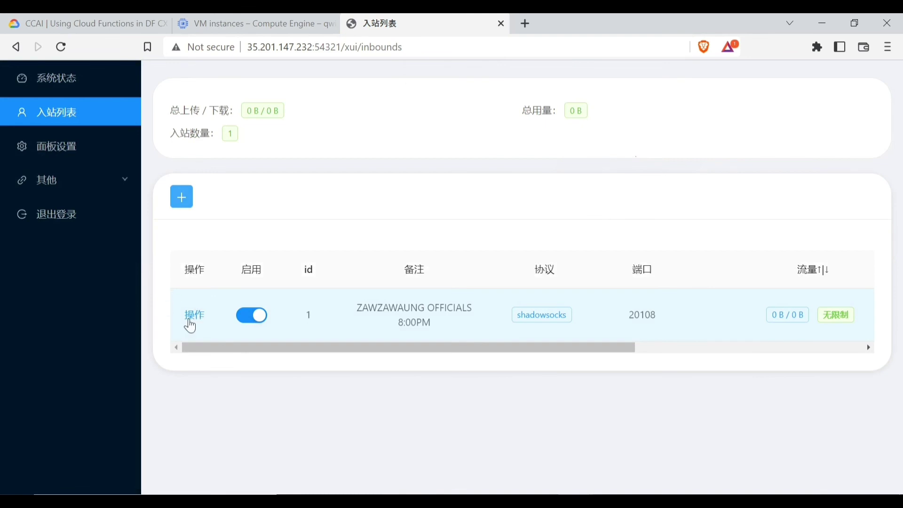
Copy the shadowsocks inbound's share link from its QR code dialog and minimize Brave
{"action": "left_click", "coordinate": [190, 326]}
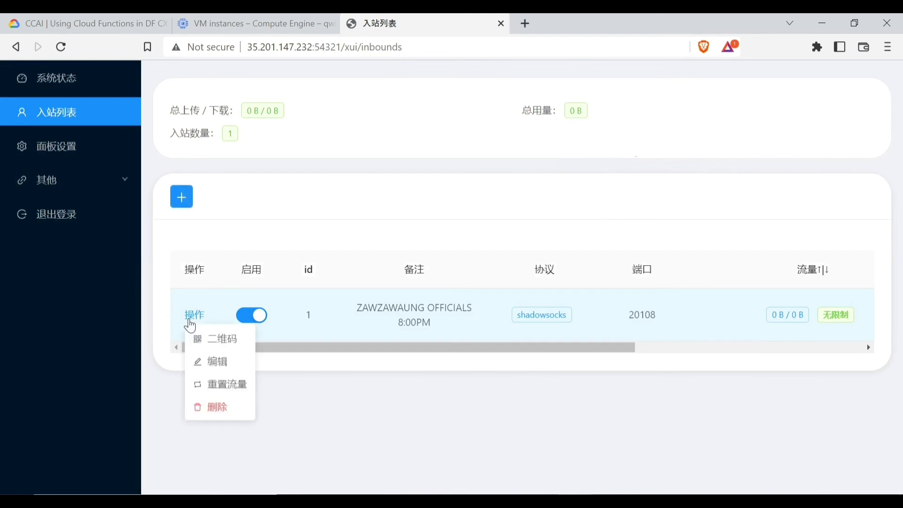
{"action": "left_click", "coordinate": [219, 347]}
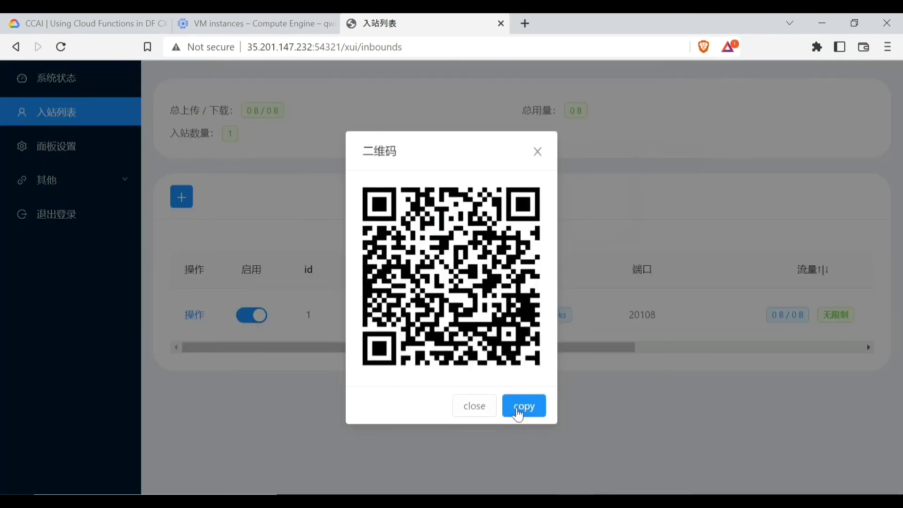
{"action": "left_click", "coordinate": [519, 412]}
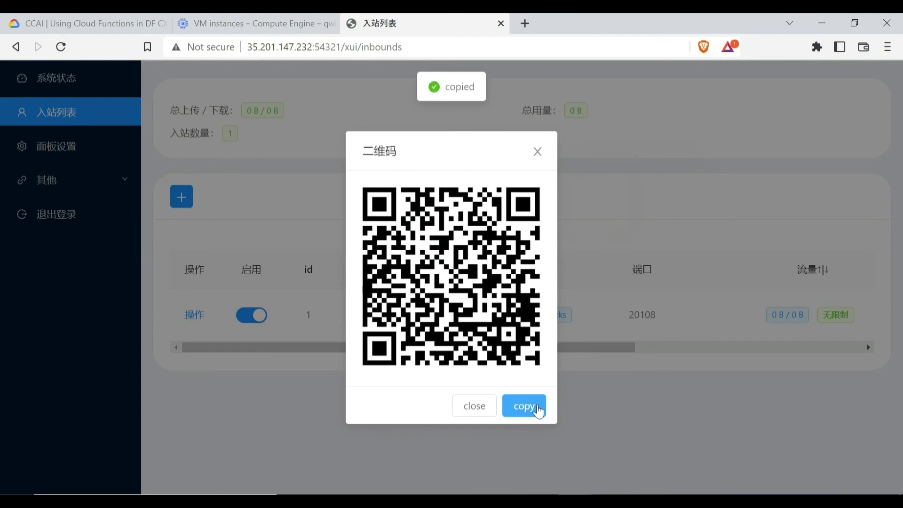
{"action": "left_click", "coordinate": [819, 26]}
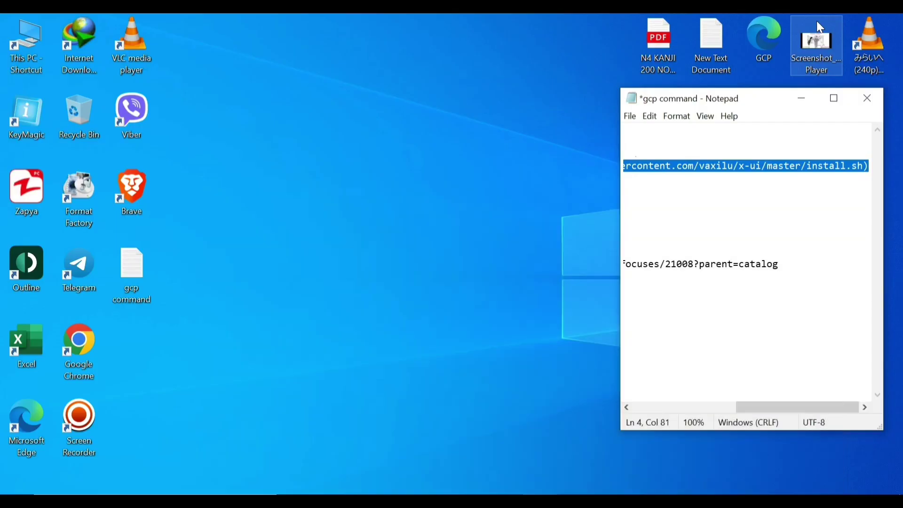
Launch the Outline client and close the gcp command notes without saving
{"action": "double_click", "coordinate": [28, 275]}
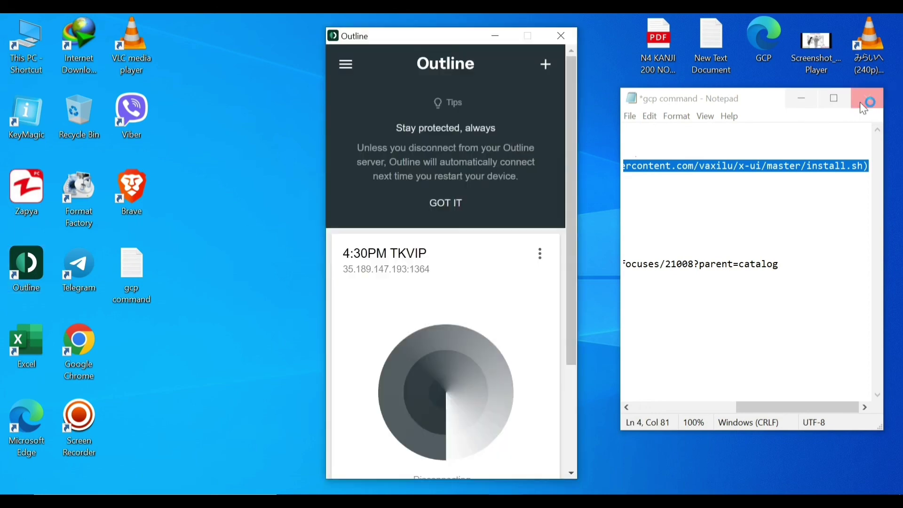
{"action": "left_click", "coordinate": [864, 109]}
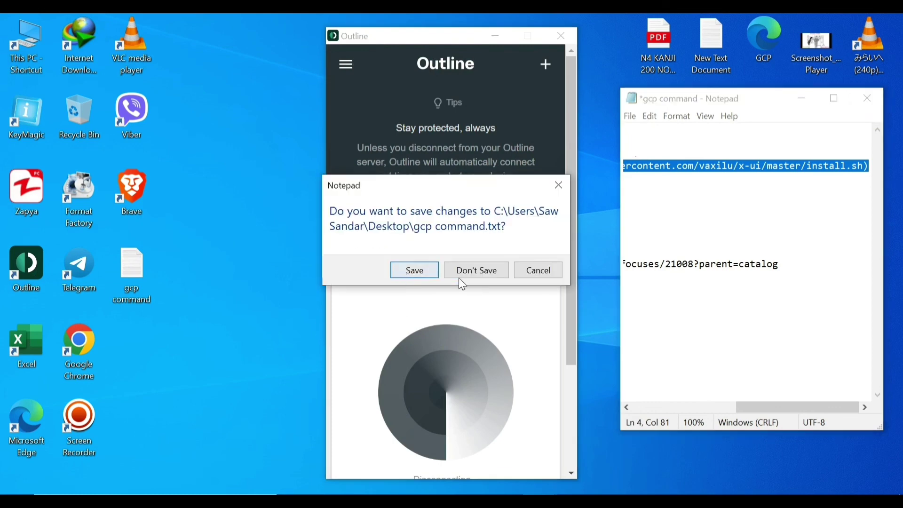
{"action": "left_click", "coordinate": [461, 270]}
{"action": "left_click", "coordinate": [413, 271]}
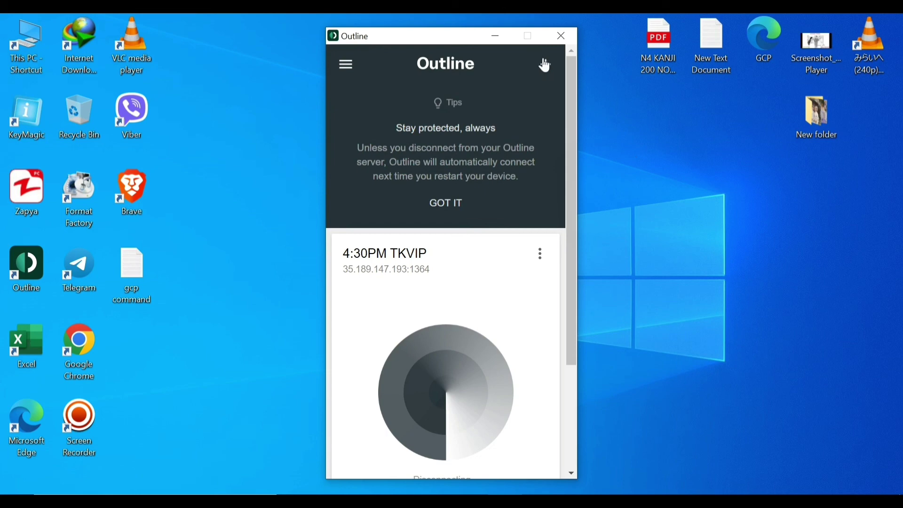
Add the 35.201.147.232:20108 access key as an Outline server and connect through it
{"action": "left_click", "coordinate": [544, 64]}
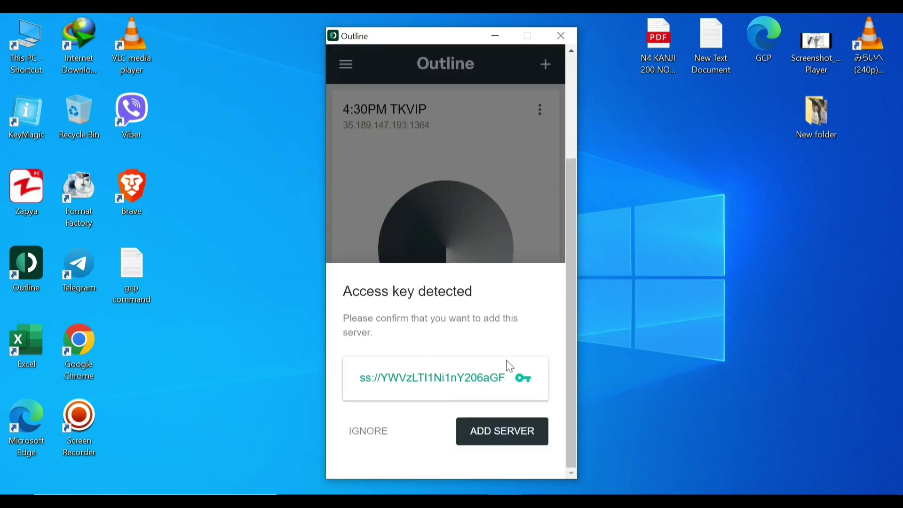
{"action": "left_click", "coordinate": [511, 439]}
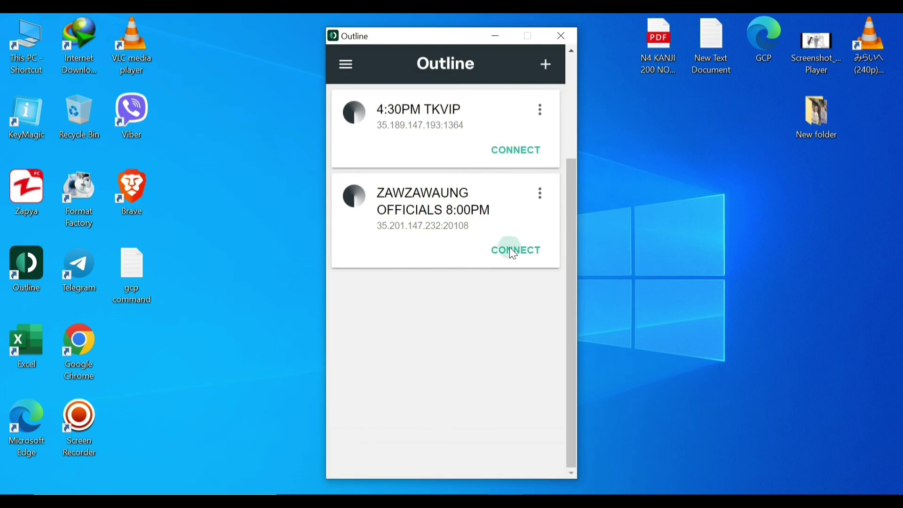
{"action": "left_click", "coordinate": [509, 247]}
{"action": "double_click", "coordinate": [79, 424]}
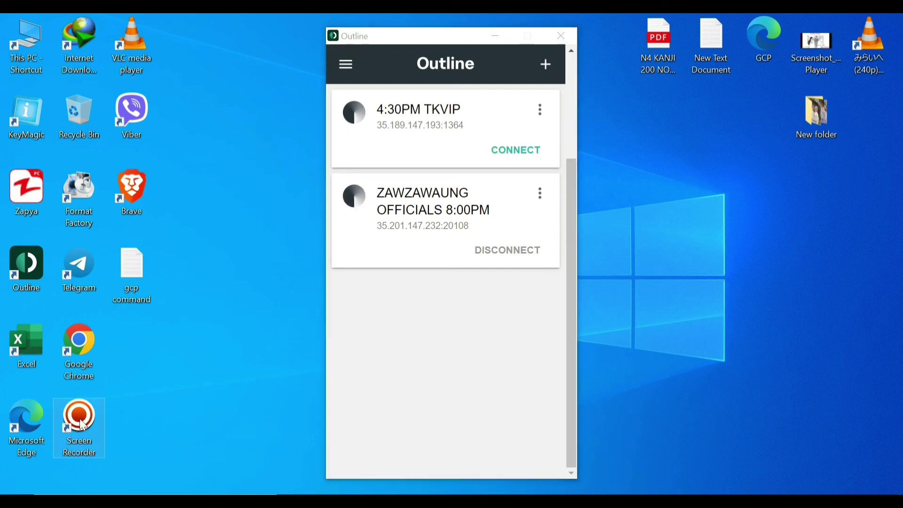